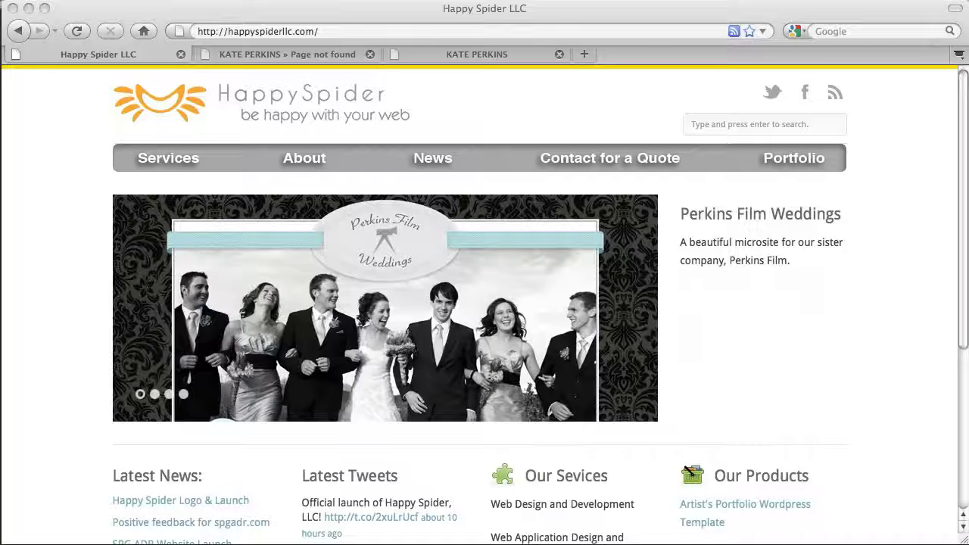
- Open k8perkins.com/wordpress/wp-admin in a new tab and log in with the saved credentials
{"action": "key", "text": "super+t"}
{"action": "type", "text": "h"}
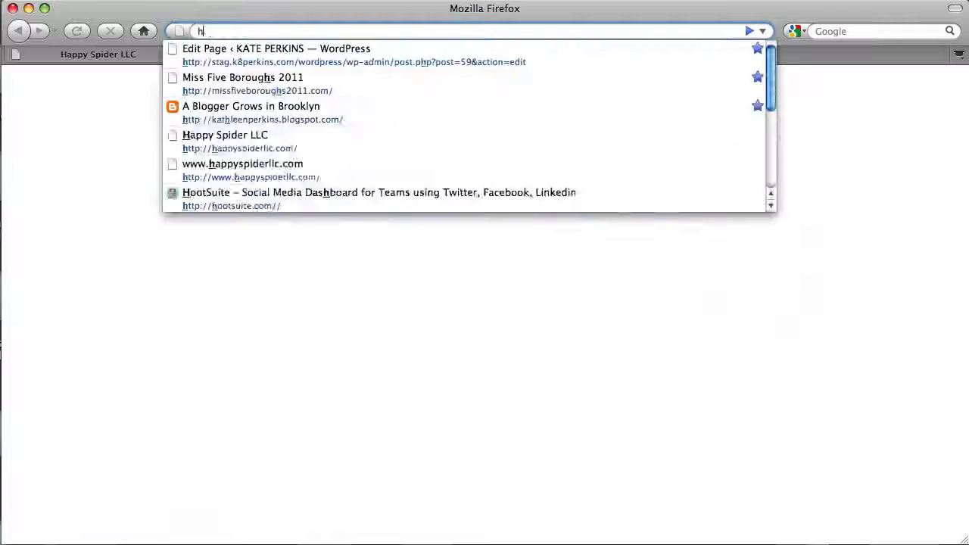
{"action": "type", "text": "ttp://k8perkins.com/wordpress/wp-admin"}
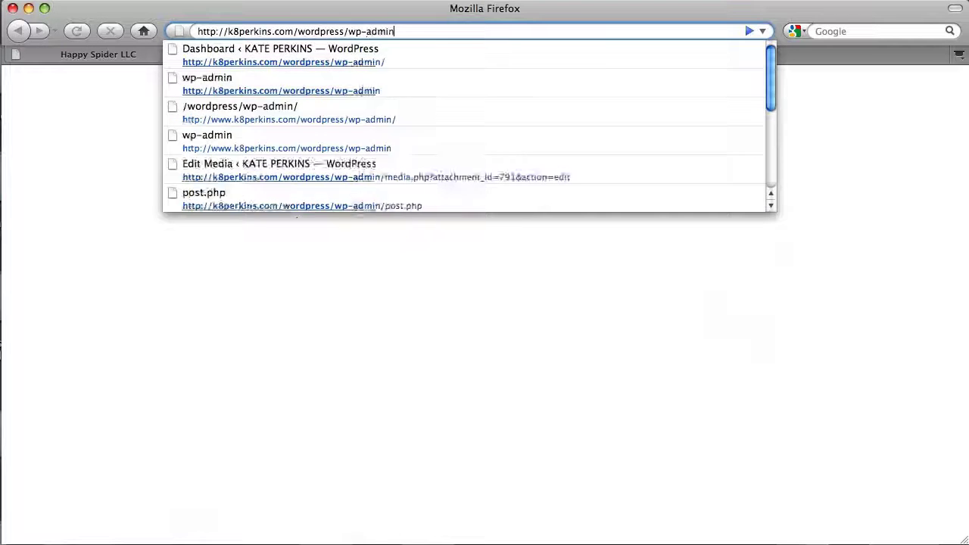
{"action": "key", "text": "Return"}
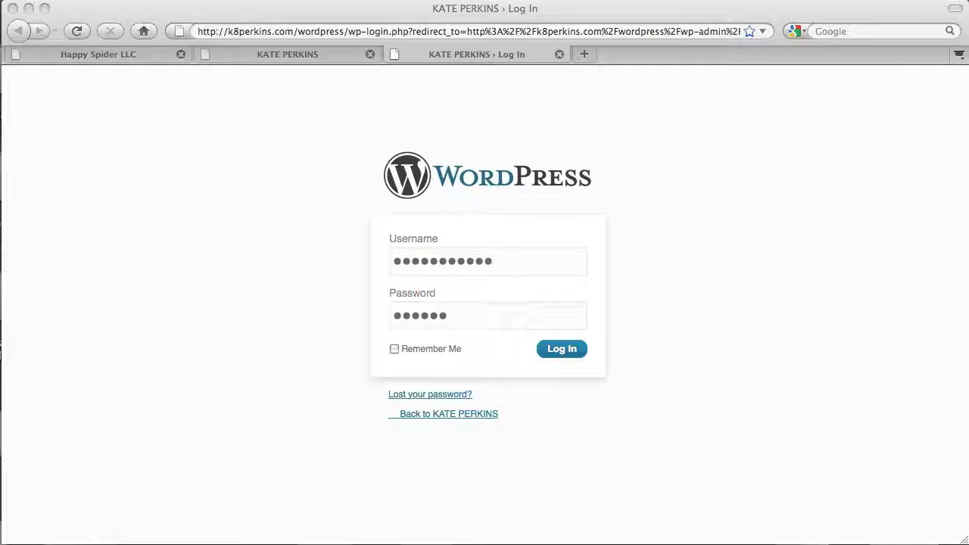
{"action": "left_click", "coordinate": [552, 353]}
{"action": "left_click", "coordinate": [552, 353]}
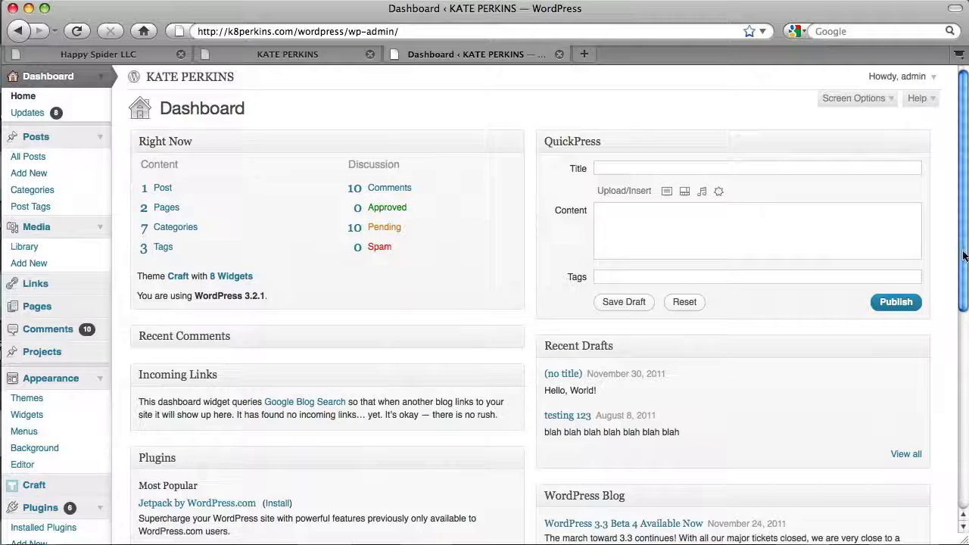
- Hide the Recent Comments, Incoming Links and Plugins boxes via Screen Options
{"action": "scroll", "coordinate": [485, 302], "scroll_direction": "down", "scroll_amount": 5}
{"action": "scroll", "coordinate": [484, 303], "scroll_direction": "down", "scroll_amount": 4}
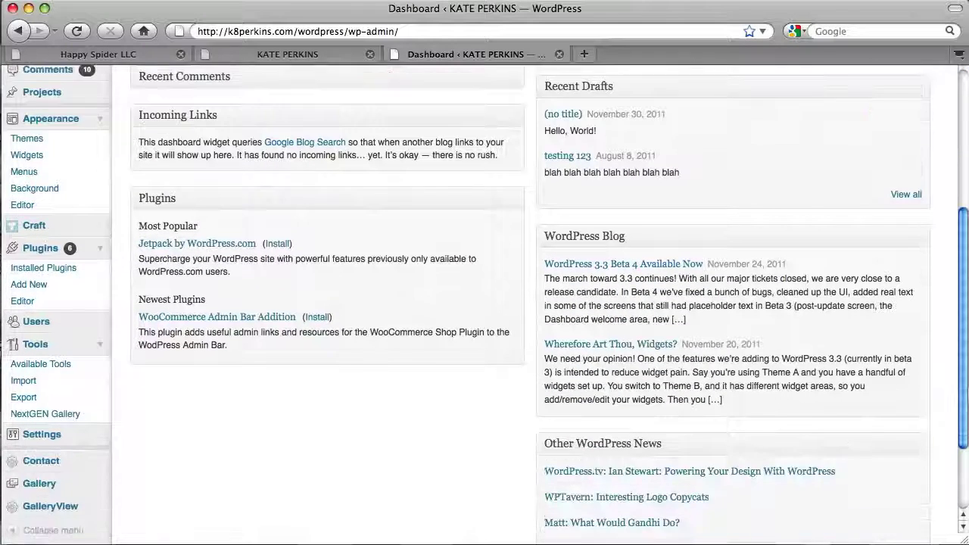
{"action": "scroll", "coordinate": [484, 303], "scroll_direction": "down", "scroll_amount": 1}
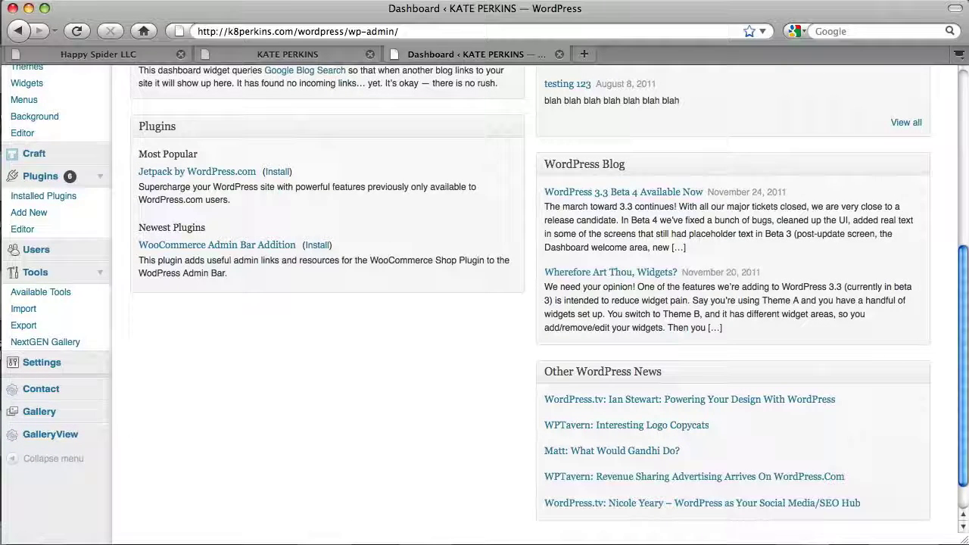
{"action": "left_click_drag", "start_coordinate": [966, 433], "coordinate": [966, 260]}
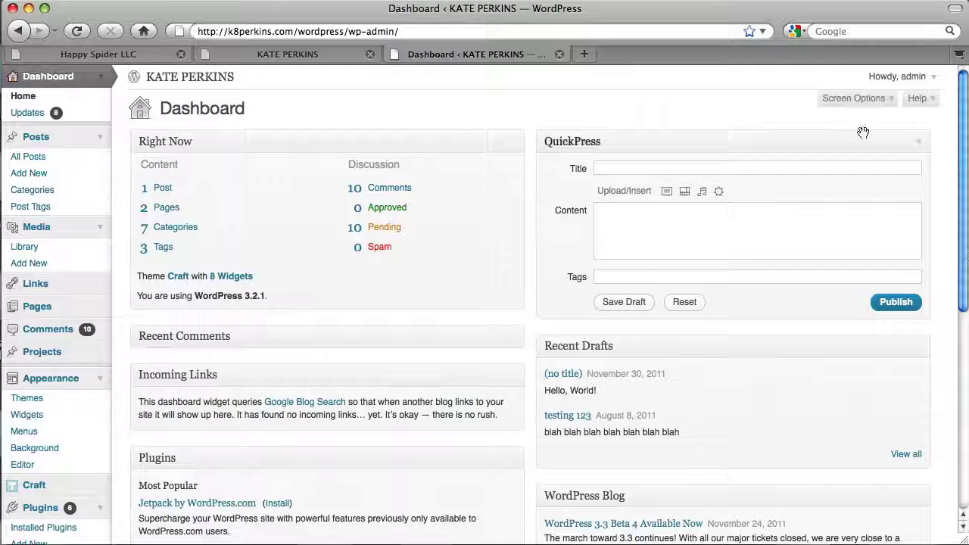
{"action": "left_click", "coordinate": [876, 105]}
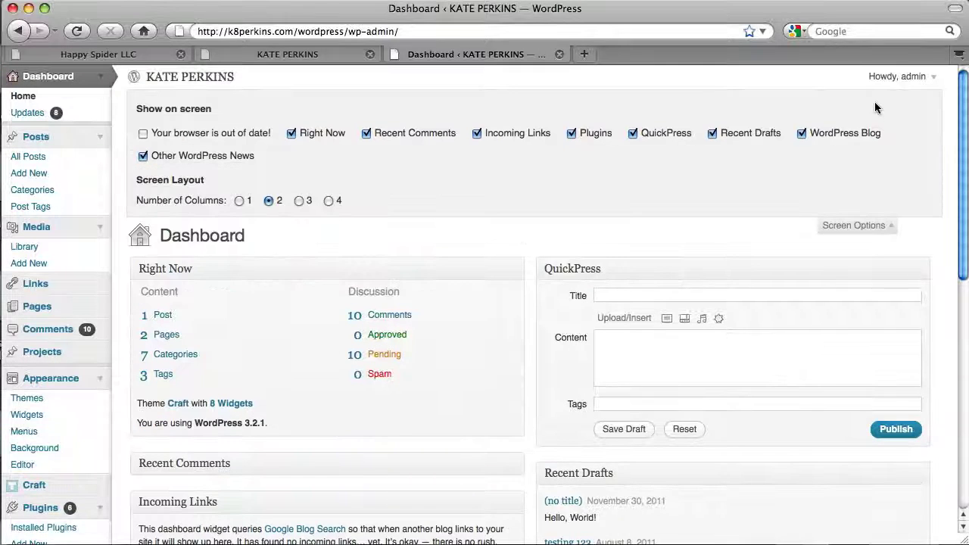
{"action": "left_click", "coordinate": [366, 133]}
{"action": "left_click", "coordinate": [476, 134]}
{"action": "left_click", "coordinate": [572, 133]}
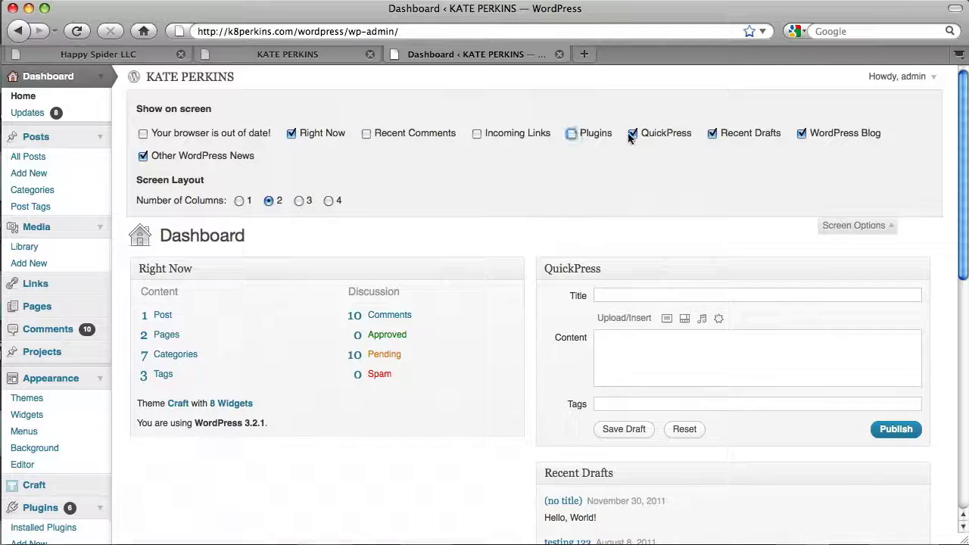
- Hide QuickPress, Recent Drafts and both WordPress news boxes, then show the Dashboard help
{"action": "left_click", "coordinate": [633, 133]}
{"action": "left_click", "coordinate": [712, 133]}
{"action": "left_click", "coordinate": [802, 133]}
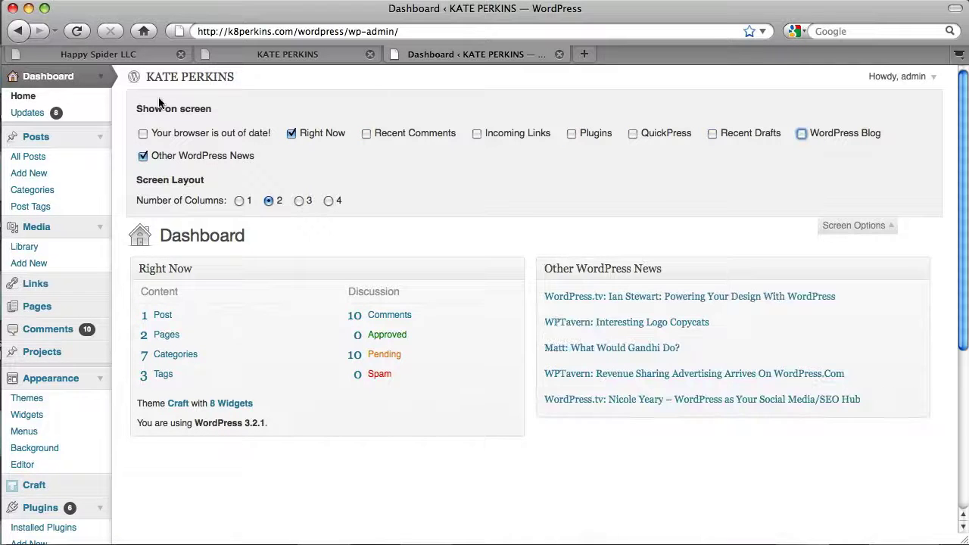
{"action": "left_click", "coordinate": [143, 156]}
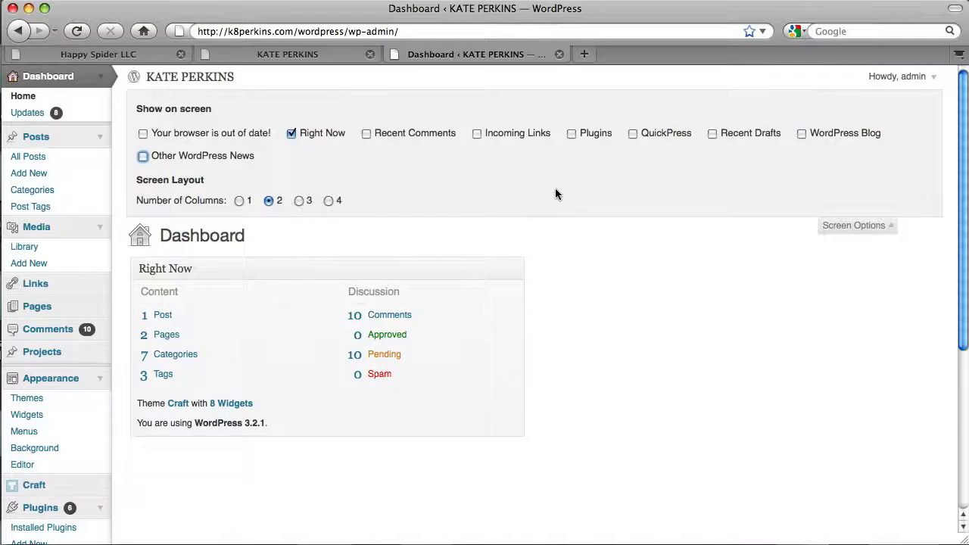
{"action": "left_click", "coordinate": [852, 230]}
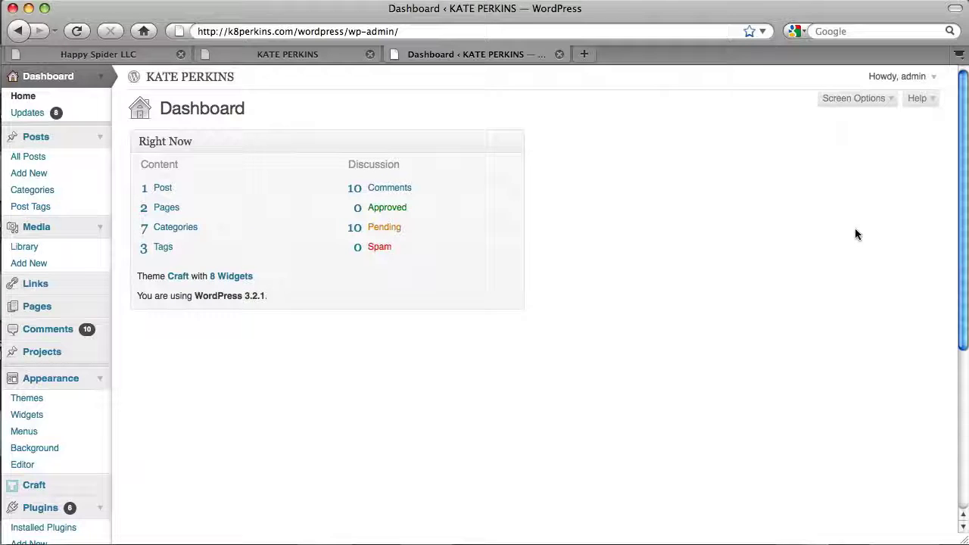
{"action": "left_click", "coordinate": [916, 98]}
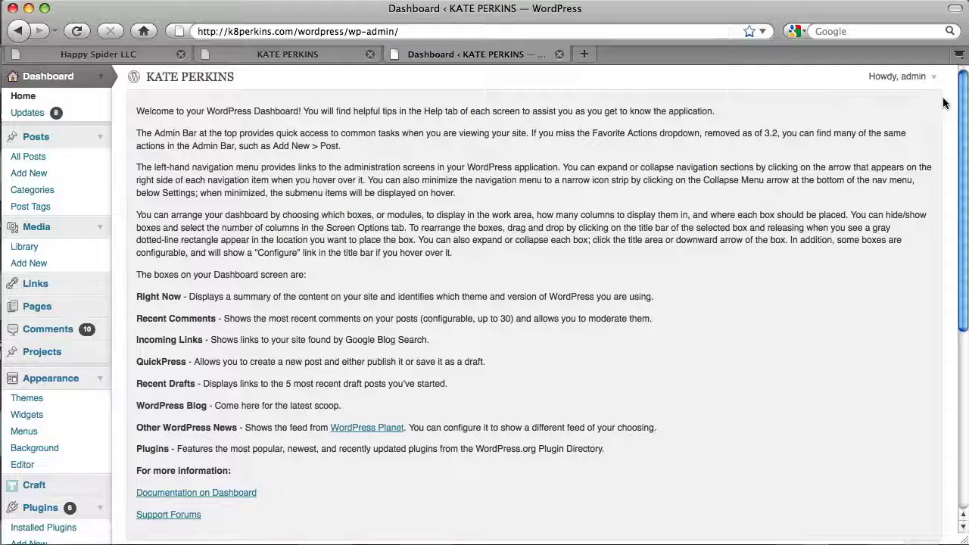
{"action": "left_click_drag", "start_coordinate": [963, 100], "coordinate": [966, 176]}
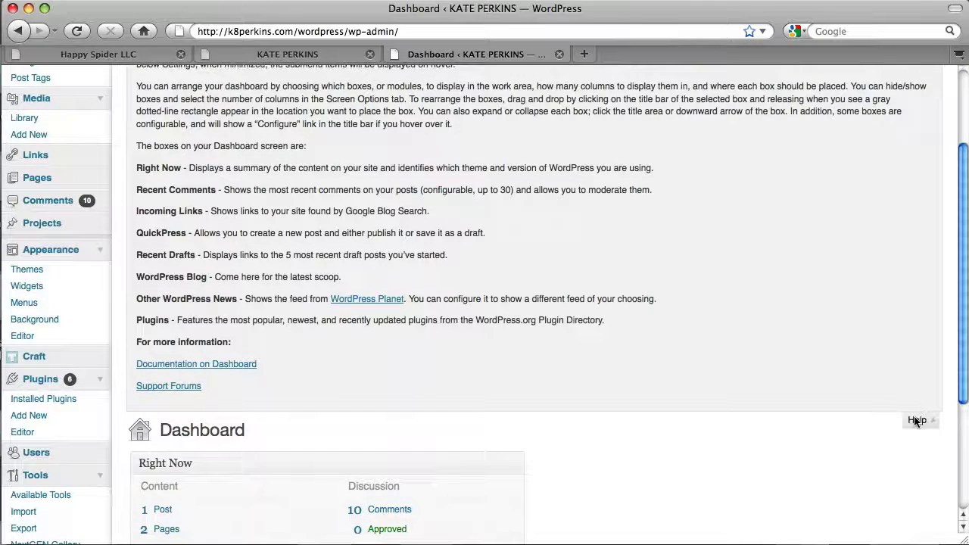
{"action": "left_click", "coordinate": [916, 421]}
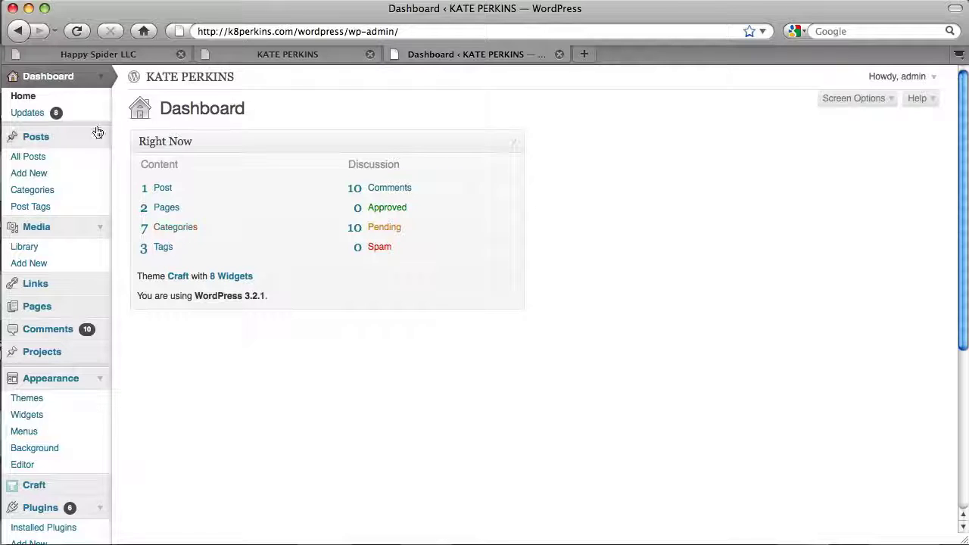
{"action": "left_click", "coordinate": [98, 134]}
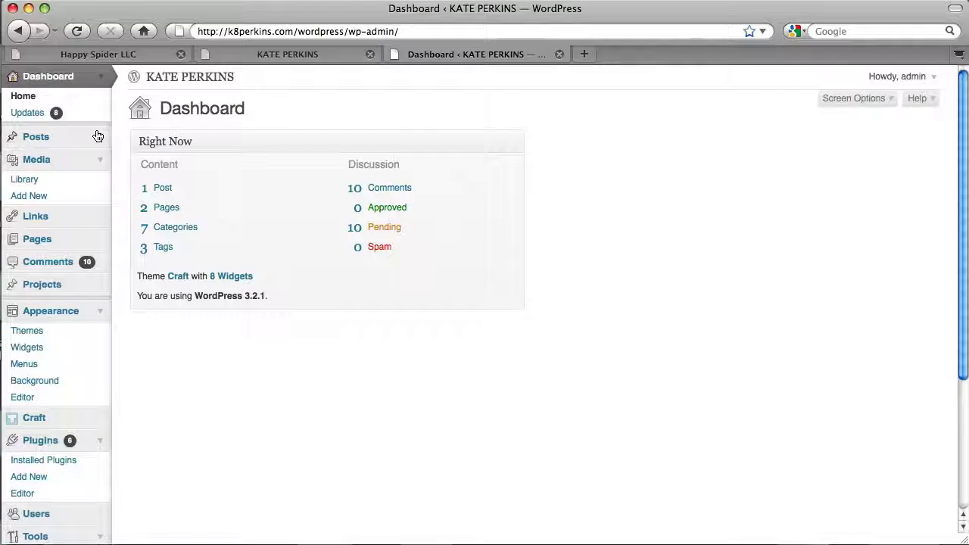
{"action": "left_click", "coordinate": [97, 135]}
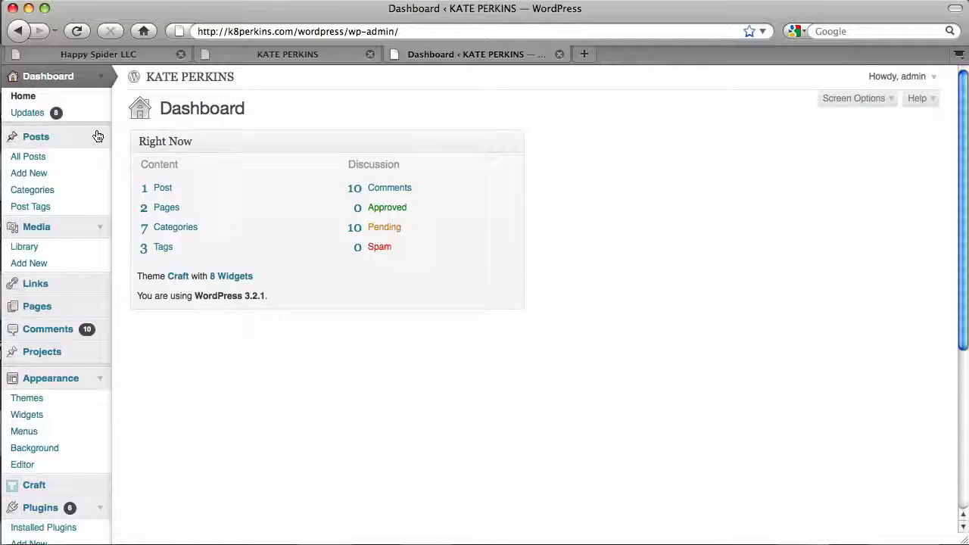
{"action": "left_click", "coordinate": [39, 139]}
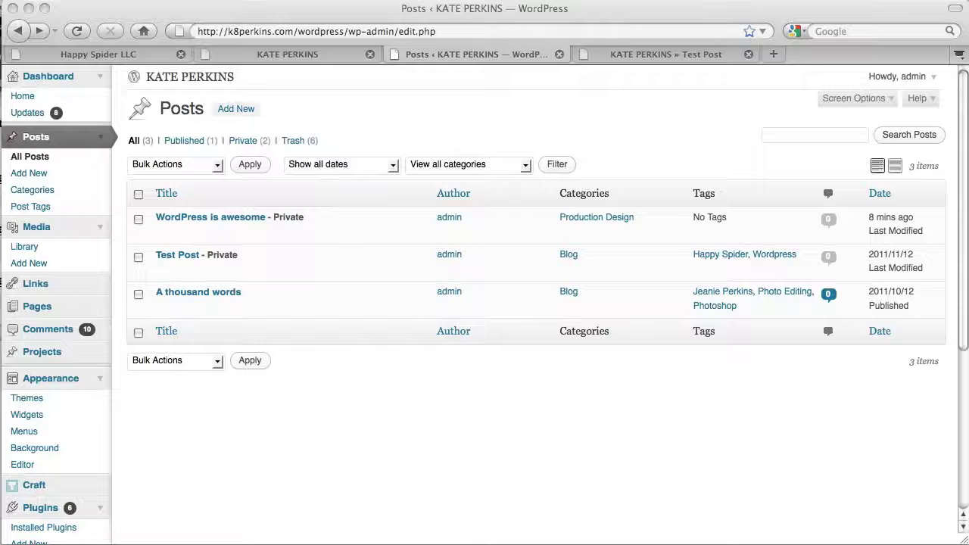
- Focus the browser window showing the All Posts list
{"action": "left_click", "coordinate": [401, 270]}
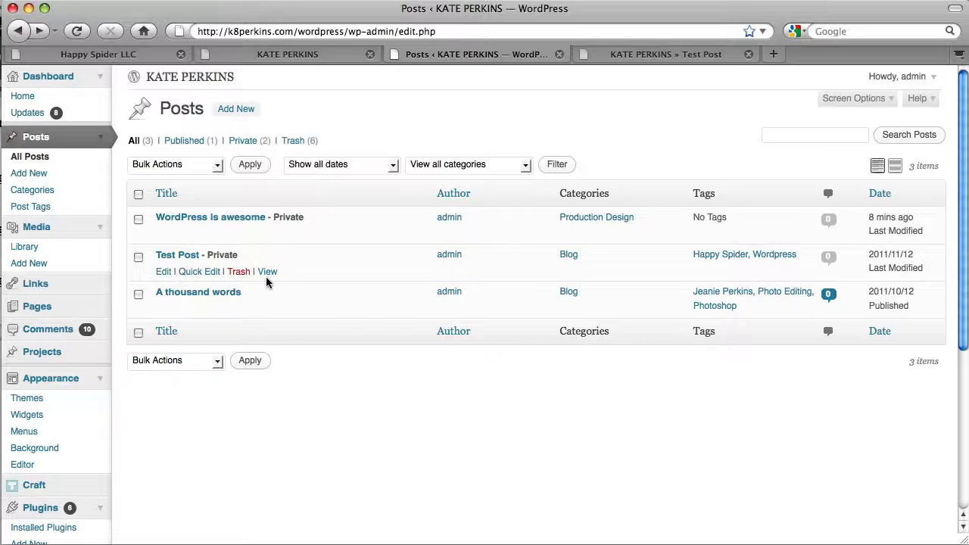
- Quick Edit Test Post, replacing its slug test-post with 'new', and update it
{"action": "left_click", "coordinate": [215, 273]}
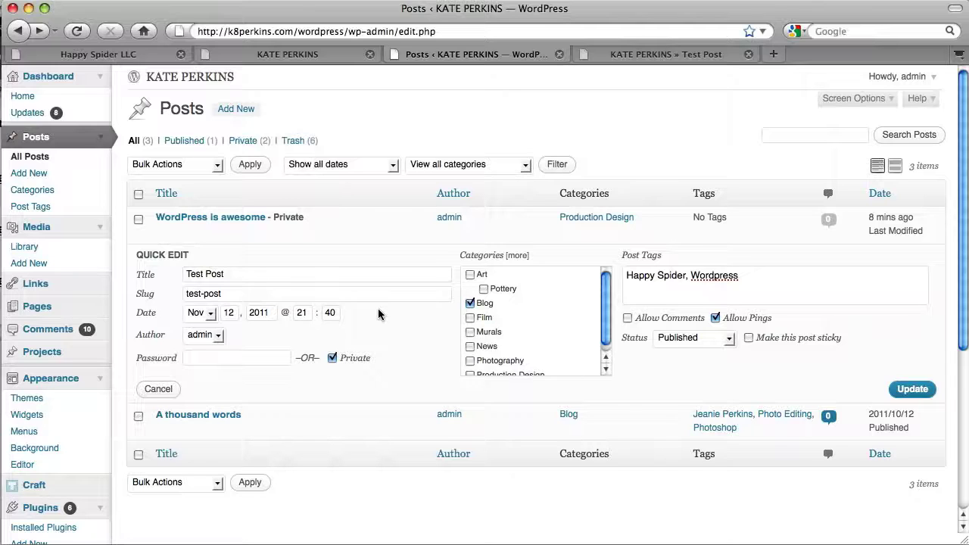
{"action": "triple_click", "coordinate": [381, 298]}
{"action": "left_click", "coordinate": [455, 32]}
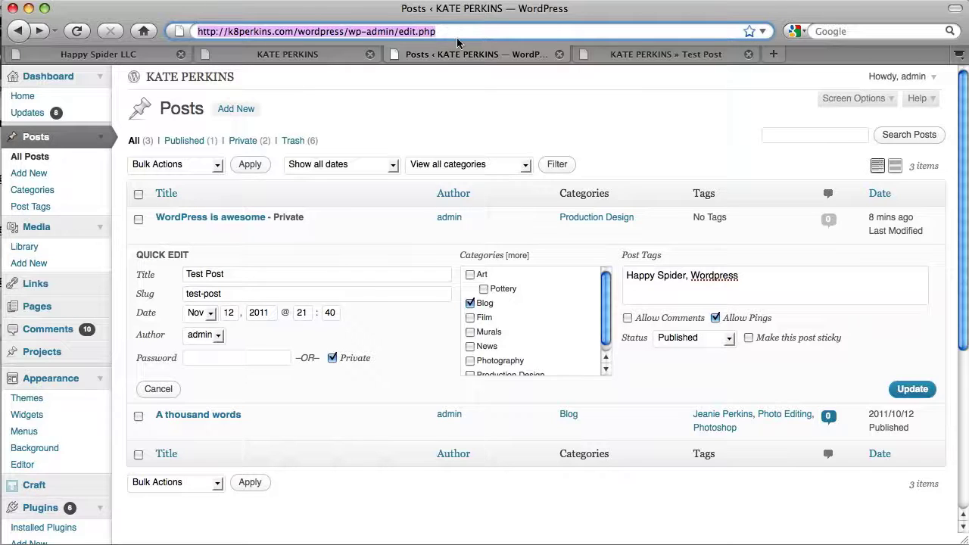
{"action": "left_click", "coordinate": [434, 292]}
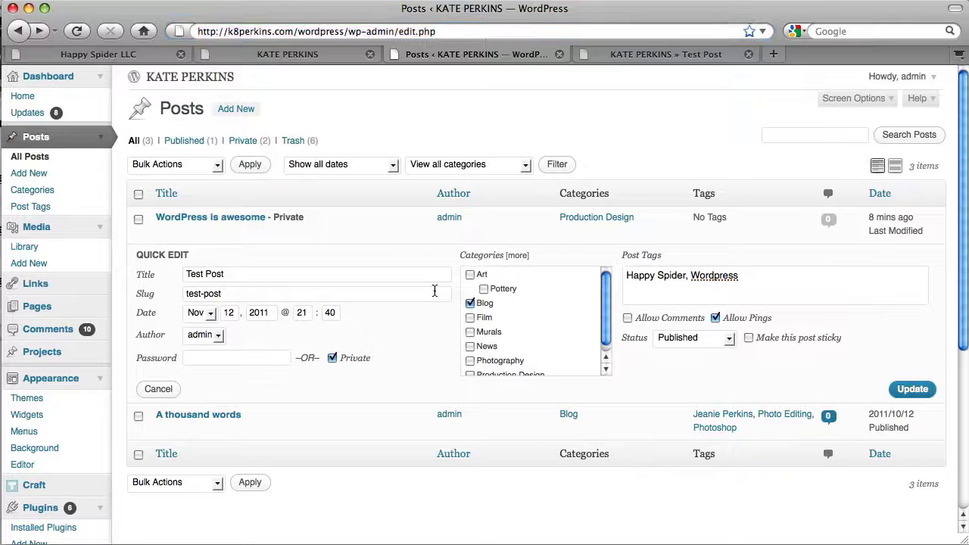
{"action": "key", "text": "Home"}
{"action": "key", "text": "shift+Right"}
{"action": "key", "text": "shift+Right"}
{"action": "key", "text": "shift+Right"}
{"action": "key", "text": "shift+Right"}
{"action": "key", "text": "shift+Right"}
{"action": "key", "text": "shift+Right"}
{"action": "key", "text": "shift+Right"}
{"action": "key", "text": "shift+Right"}
{"action": "key", "text": "shift+Right"}
{"action": "key", "text": "Left"}
{"action": "key", "text": "shift+Right"}
{"action": "key", "text": "shift+Right"}
{"action": "key", "text": "shift+Right"}
{"action": "key", "text": "shift+Right"}
{"action": "key", "text": "Left"}
{"action": "key", "text": "alt+shift+Right"}
{"action": "type", "text": "new"}
{"action": "left_click", "coordinate": [919, 389]}
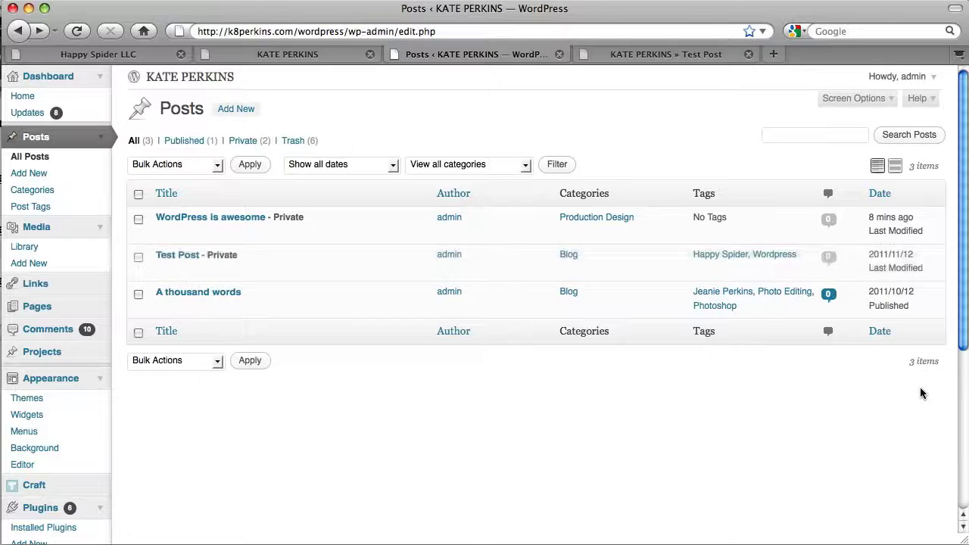
{"action": "mouse_move", "coordinate": [351, 273]}
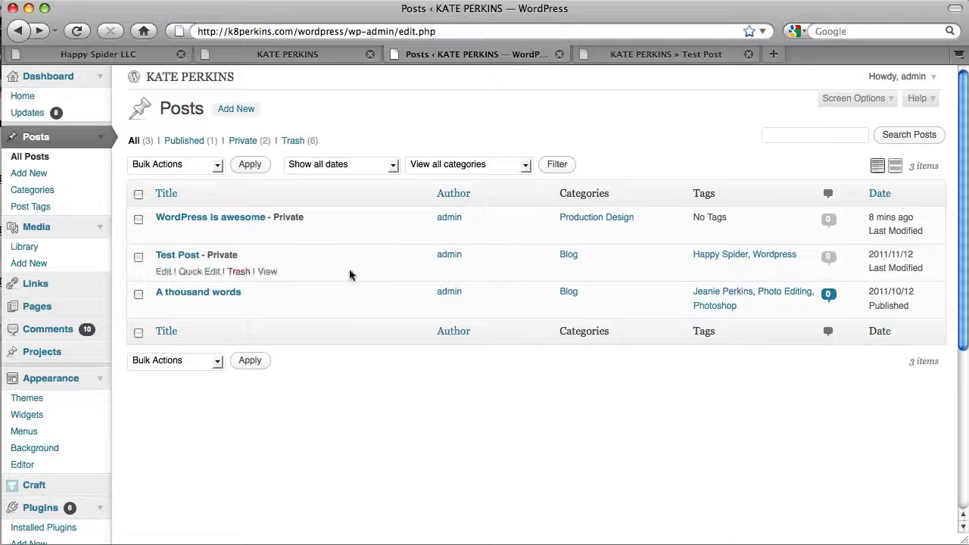
{"action": "left_click", "coordinate": [266, 272]}
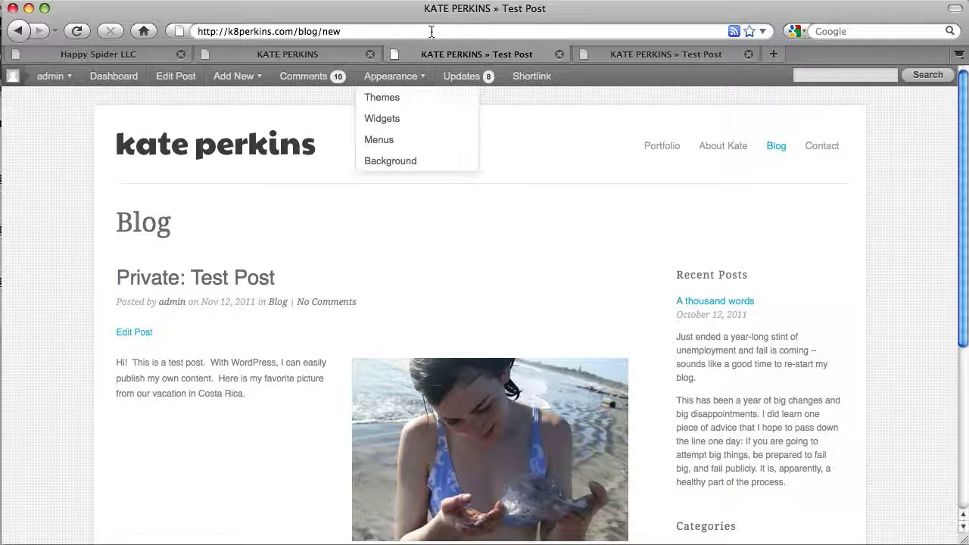
{"action": "left_click", "coordinate": [426, 31]}
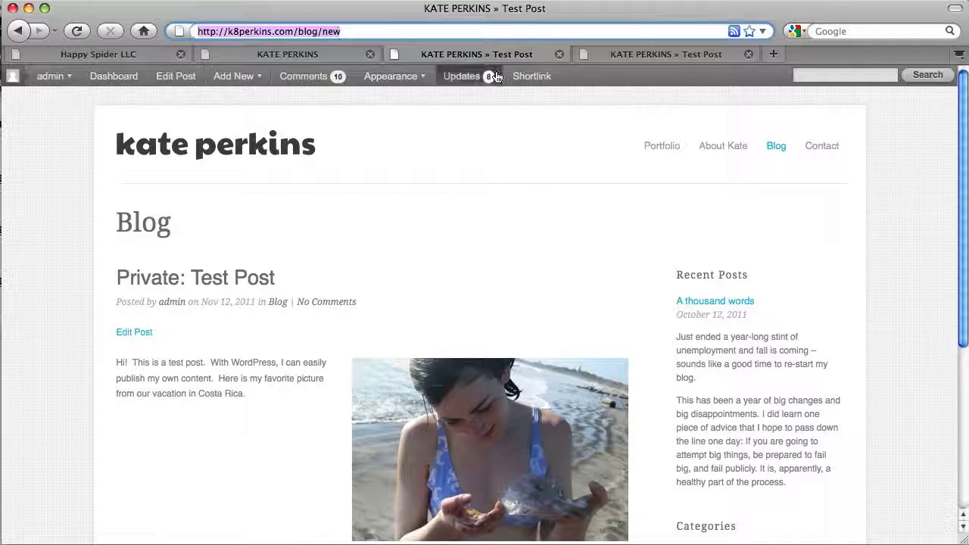
{"action": "scroll", "coordinate": [896, 307], "scroll_direction": "down", "scroll_amount": 2}
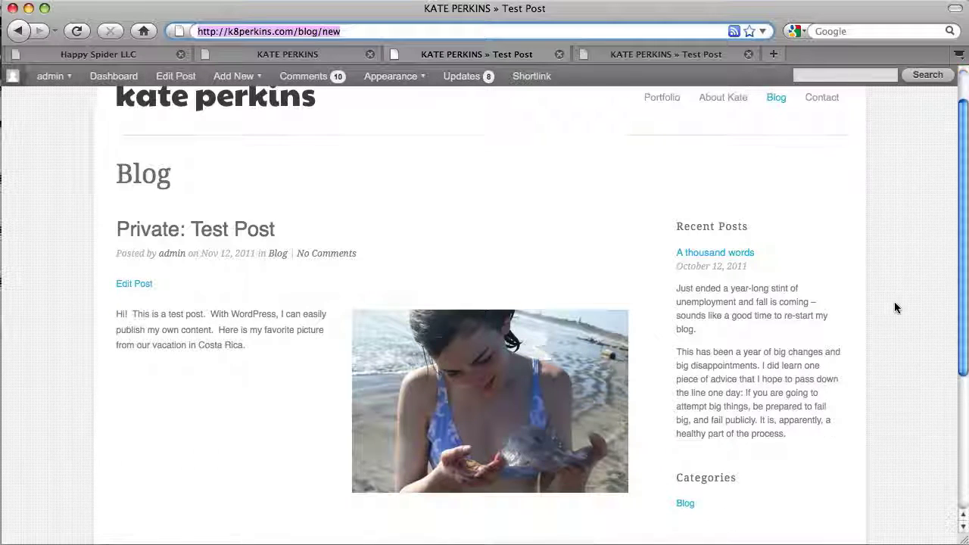
{"action": "scroll", "coordinate": [894, 307], "scroll_direction": "up", "scroll_amount": 2}
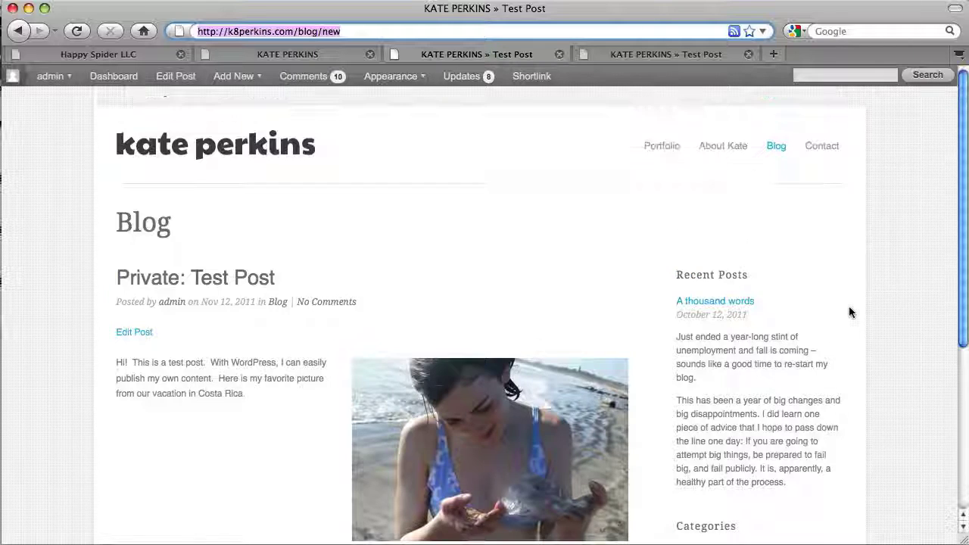
{"action": "key", "text": "super+bracketleft"}
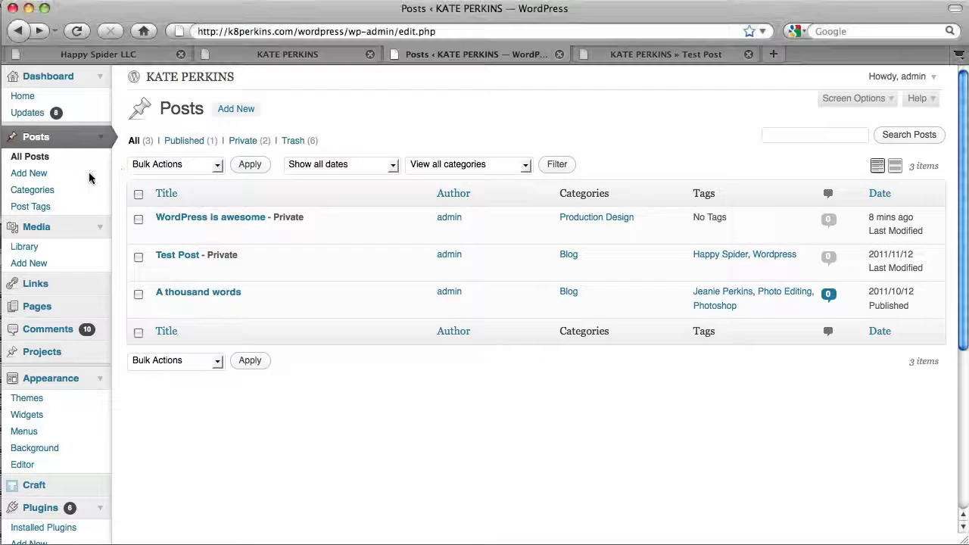
- Start a new post titled 'Title' with the body 'Text', centred and block-quoted
{"action": "left_click", "coordinate": [85, 175]}
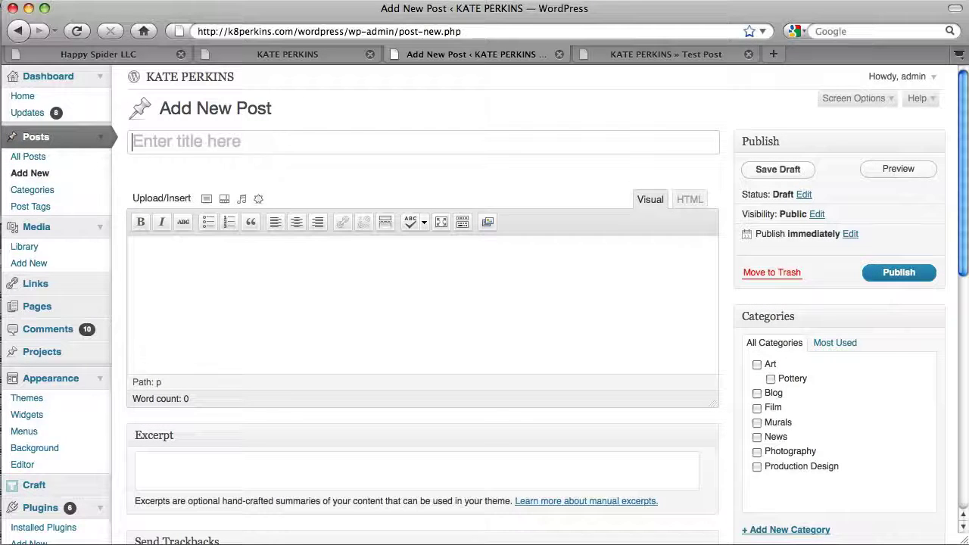
{"action": "left_click", "coordinate": [158, 145]}
{"action": "type", "text": "Title"}
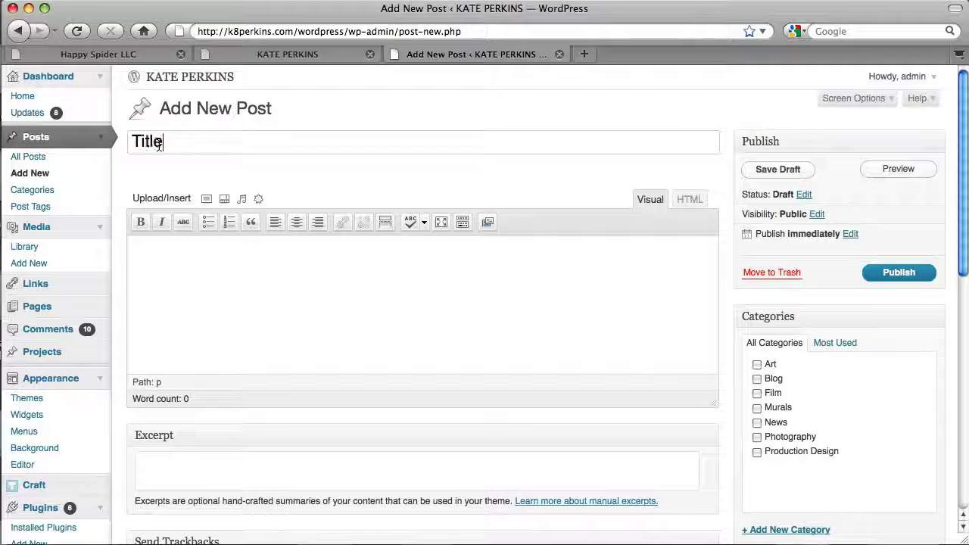
{"action": "key", "text": "Tab"}
{"action": "type", "text": "Te"}
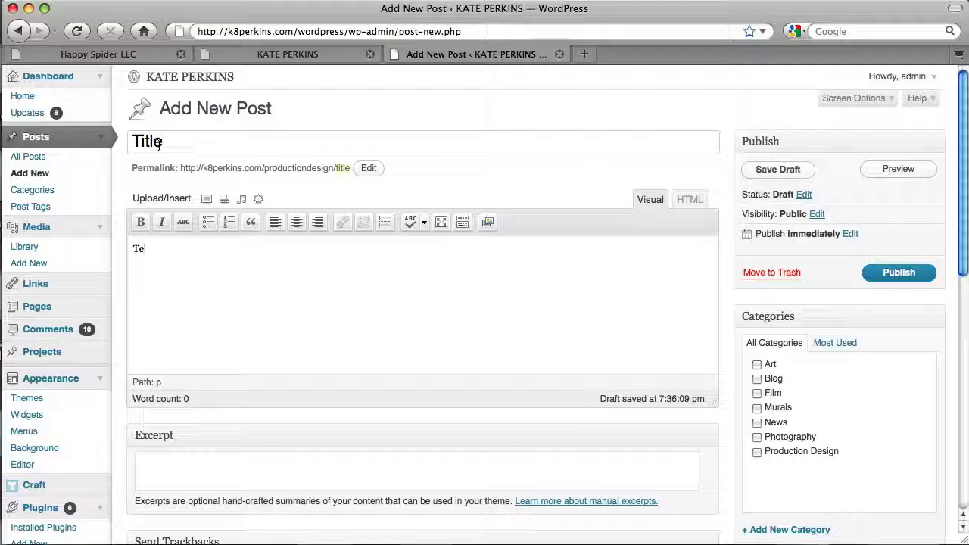
{"action": "type", "text": "sxt"}
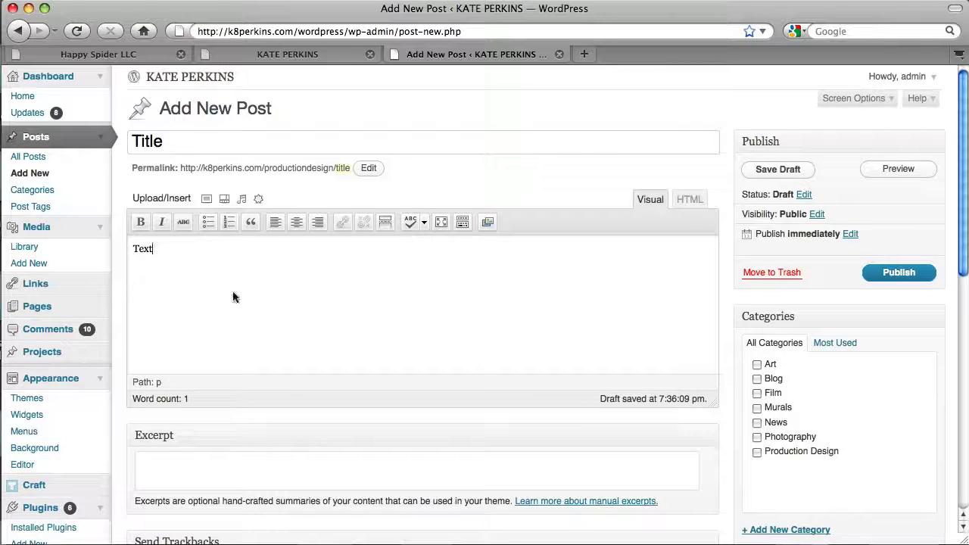
{"action": "double_click", "coordinate": [138, 250]}
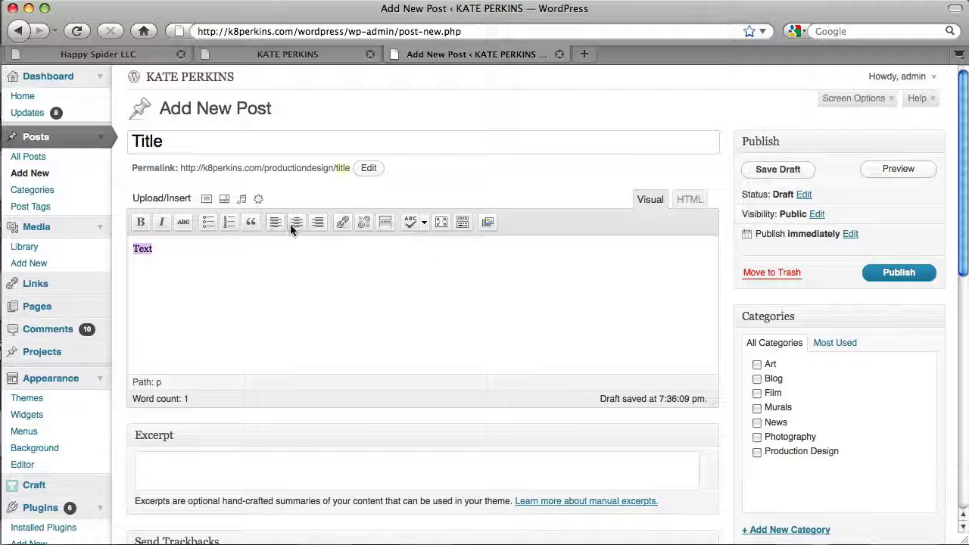
{"action": "left_click", "coordinate": [291, 224]}
{"action": "left_click", "coordinate": [245, 224]}
{"action": "left_click", "coordinate": [485, 263]}
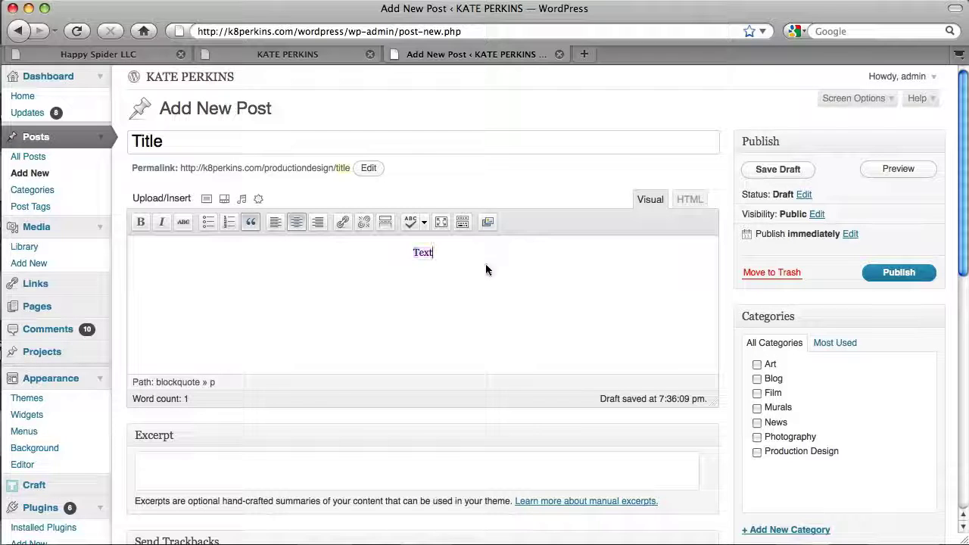
- Insert the Beautiful photo of Mom from the Media Library, then check the HTML view
{"action": "left_click", "coordinate": [205, 199]}
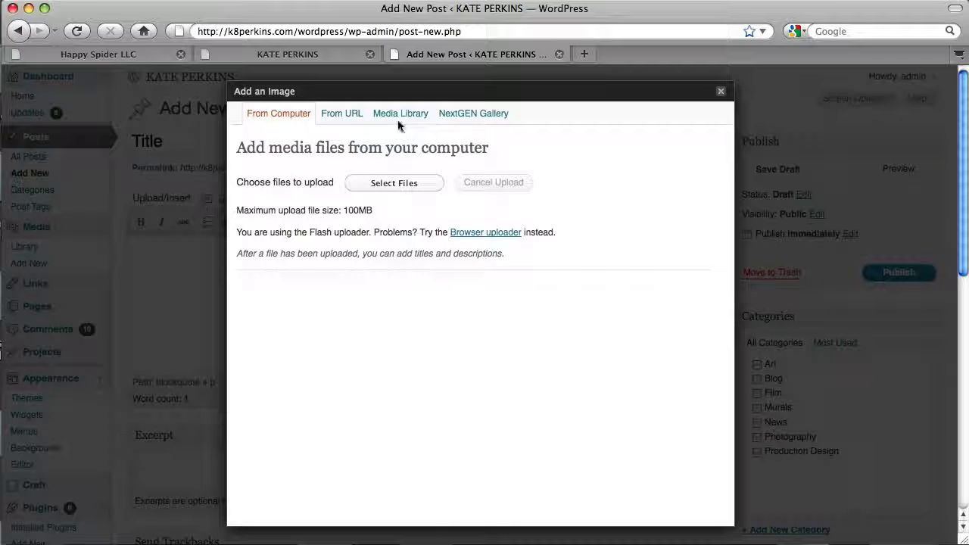
{"action": "left_click", "coordinate": [401, 121]}
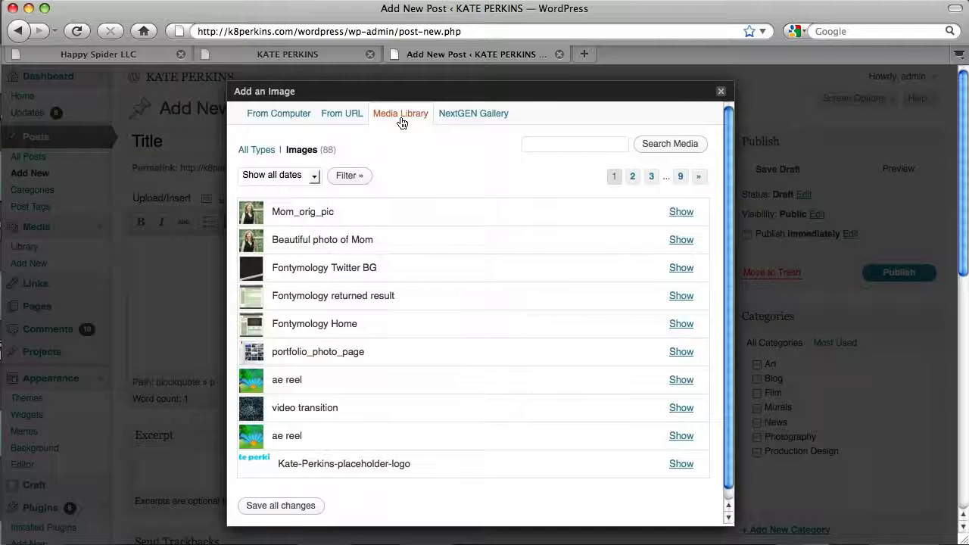
{"action": "left_click", "coordinate": [681, 240]}
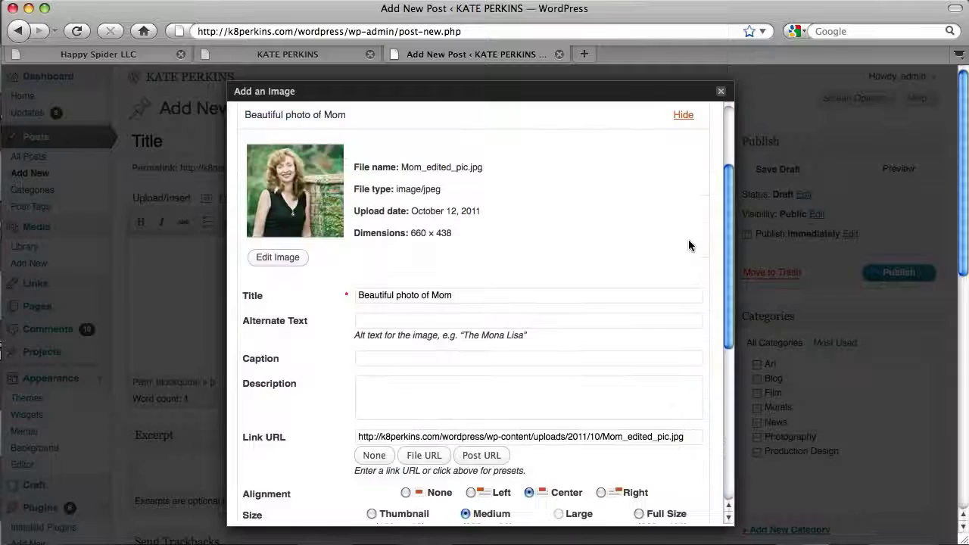
{"action": "scroll", "coordinate": [688, 241], "scroll_direction": "down", "scroll_amount": 1}
{"action": "left_click", "coordinate": [379, 478]}
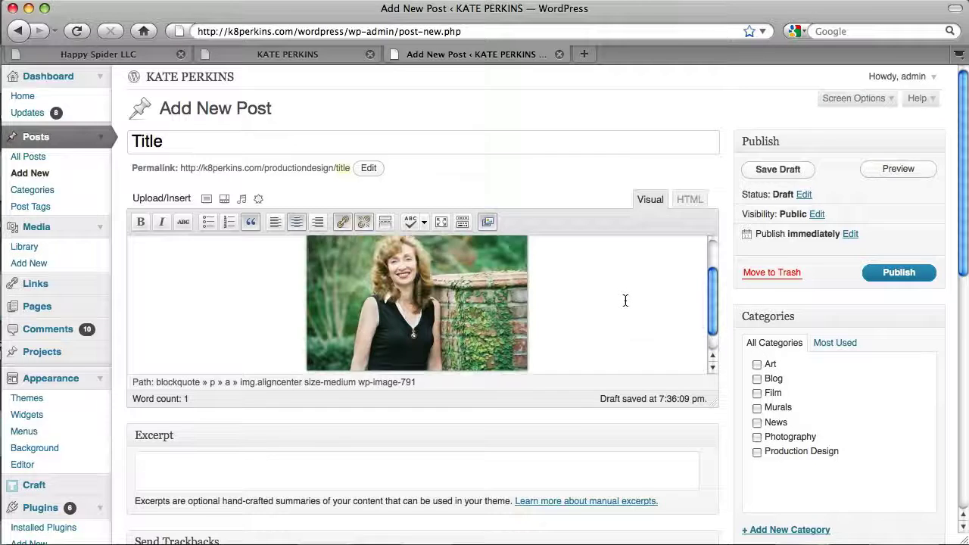
{"action": "scroll", "coordinate": [625, 301], "scroll_direction": "up", "scroll_amount": 1}
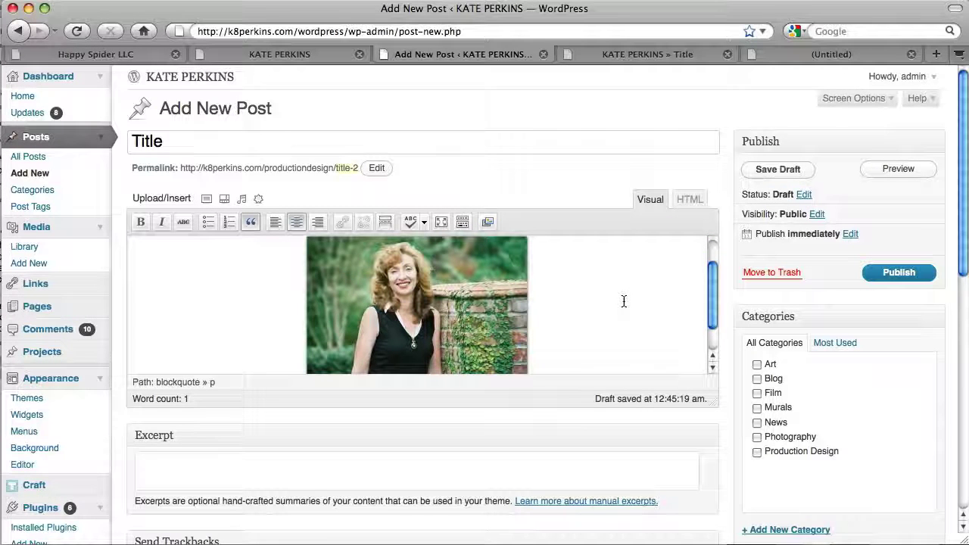
{"action": "left_click", "coordinate": [688, 200]}
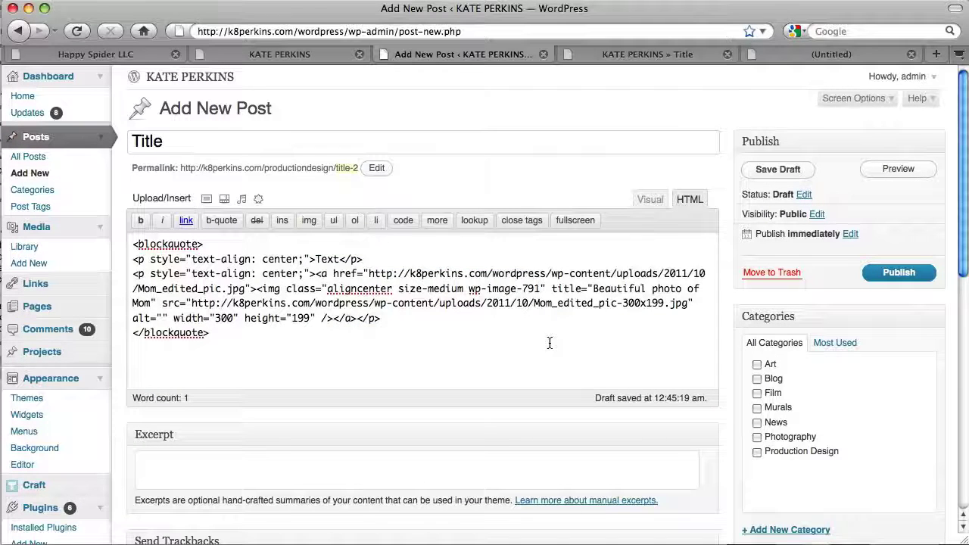
{"action": "left_click", "coordinate": [651, 202]}
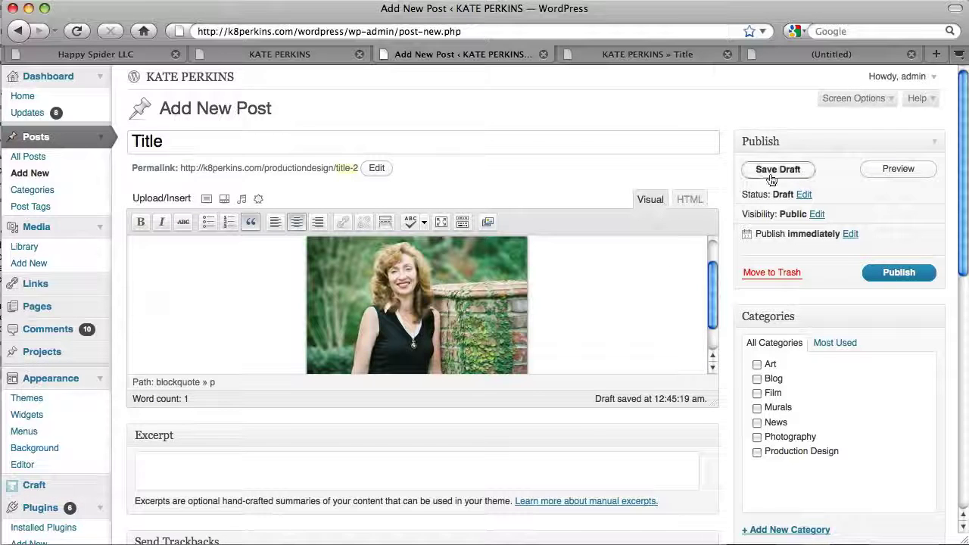
- Preview the draft, with centred Text above the photo, then go back to the editor tab
{"action": "left_click", "coordinate": [870, 168]}
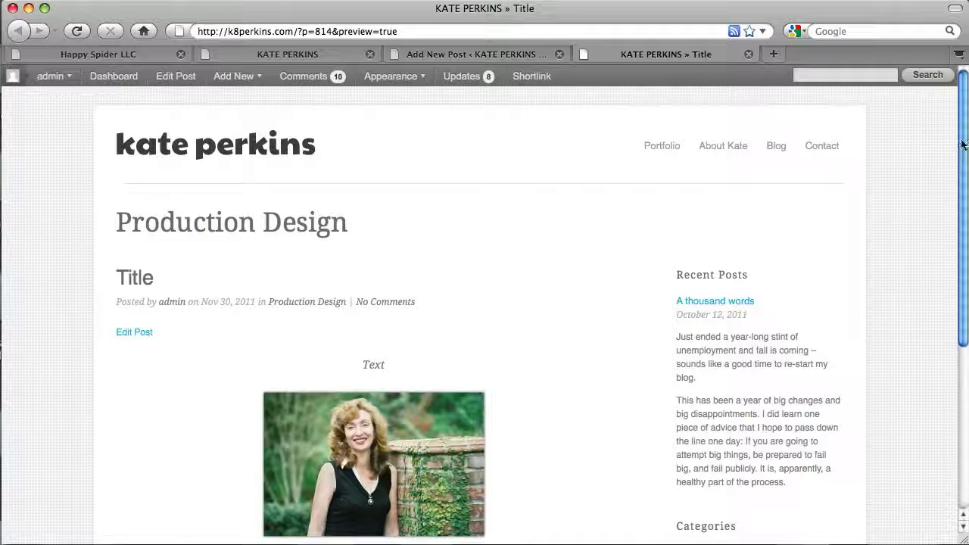
{"action": "mouse_move", "coordinate": [961, 147]}
{"action": "left_mouse_down"}
{"action": "mouse_move", "coordinate": [965, 277]}
{"action": "mouse_move", "coordinate": [960, 162]}
{"action": "left_mouse_up"}
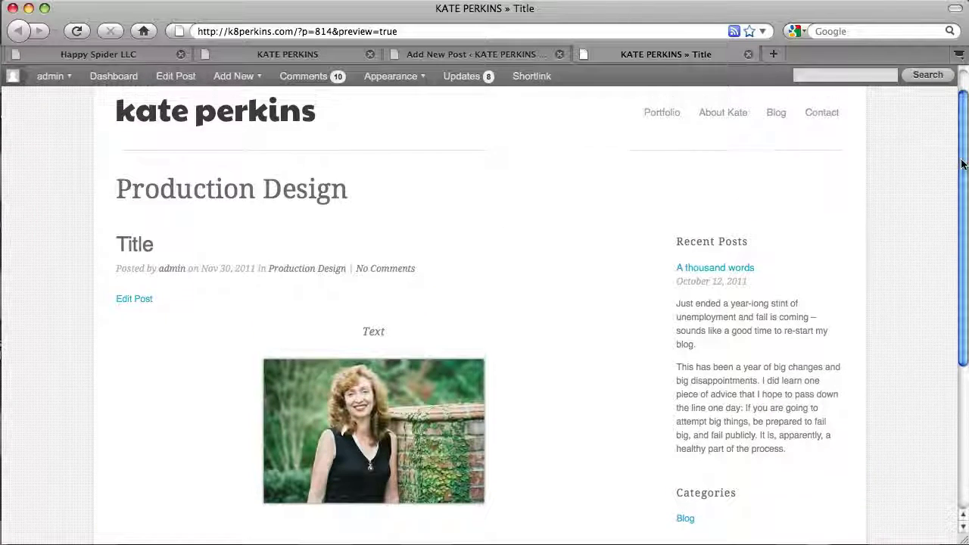
{"action": "left_click", "coordinate": [547, 59]}
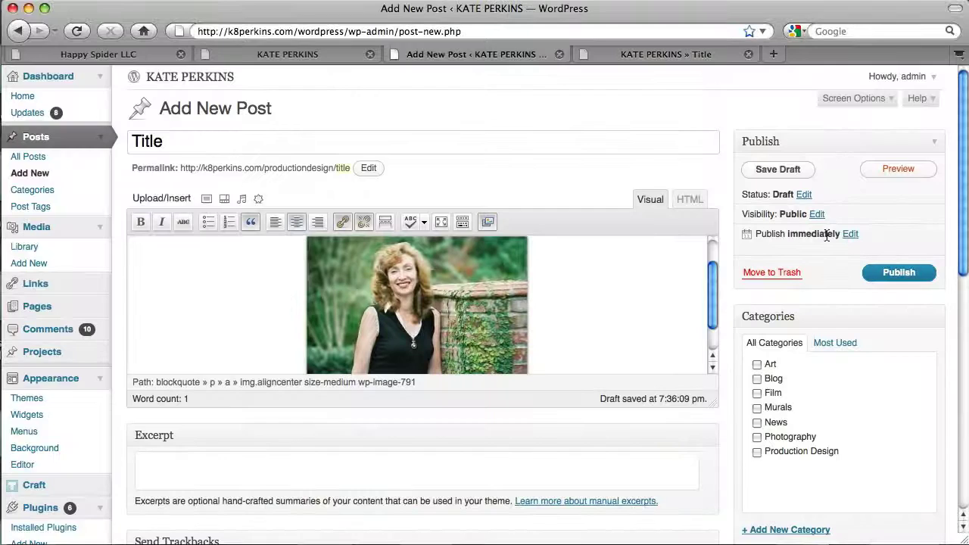
- Set the post's Visibility to Private and confirm it
{"action": "left_click", "coordinate": [813, 216]}
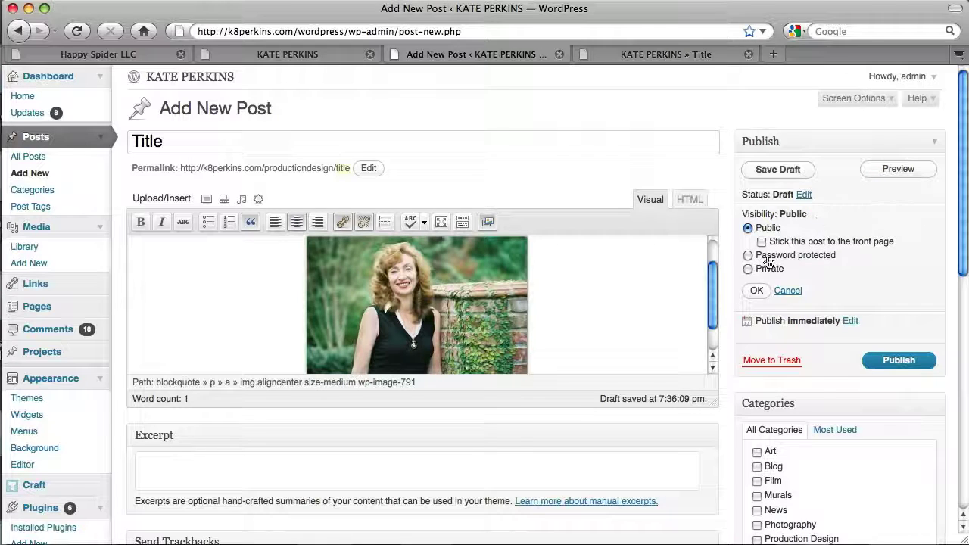
{"action": "left_click", "coordinate": [747, 269]}
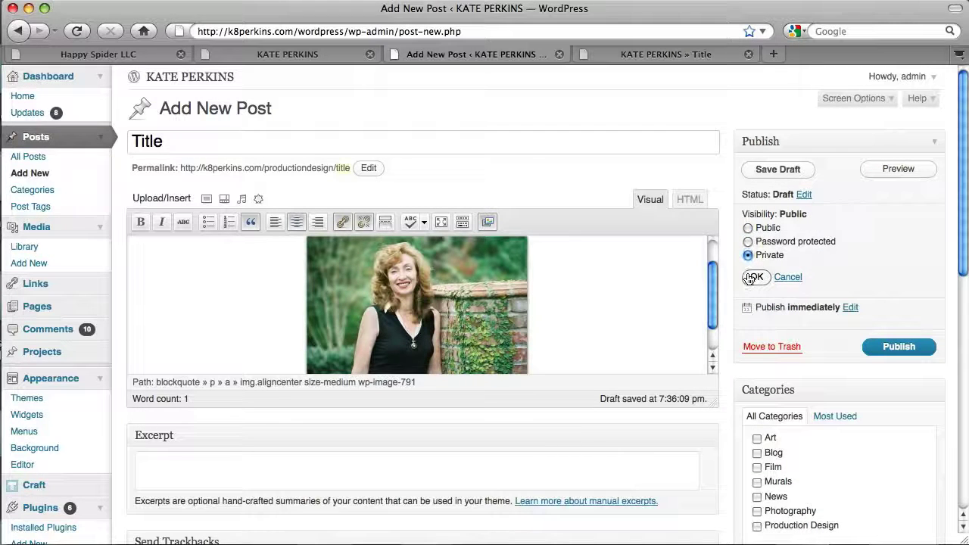
{"action": "left_click", "coordinate": [754, 278]}
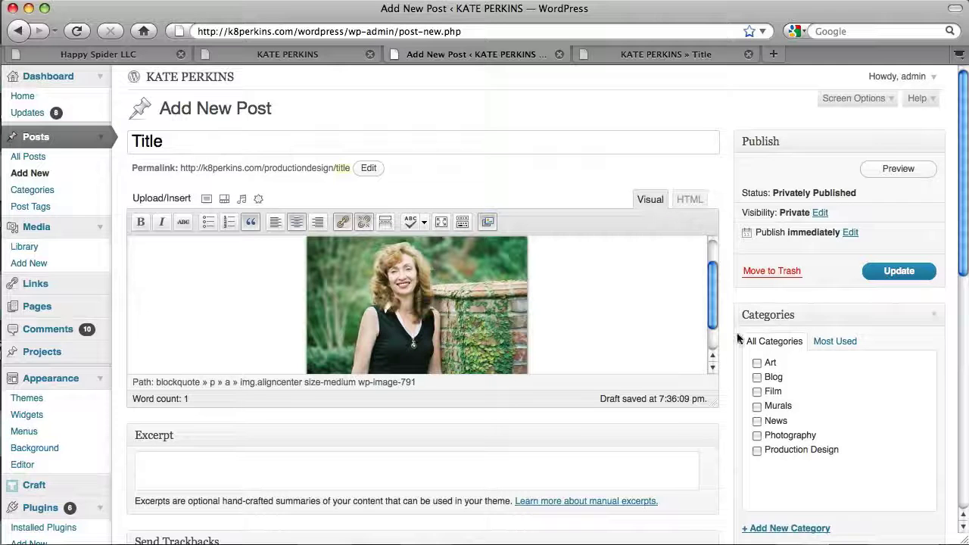
{"action": "left_click_drag", "start_coordinate": [965, 261], "coordinate": [965, 370]}
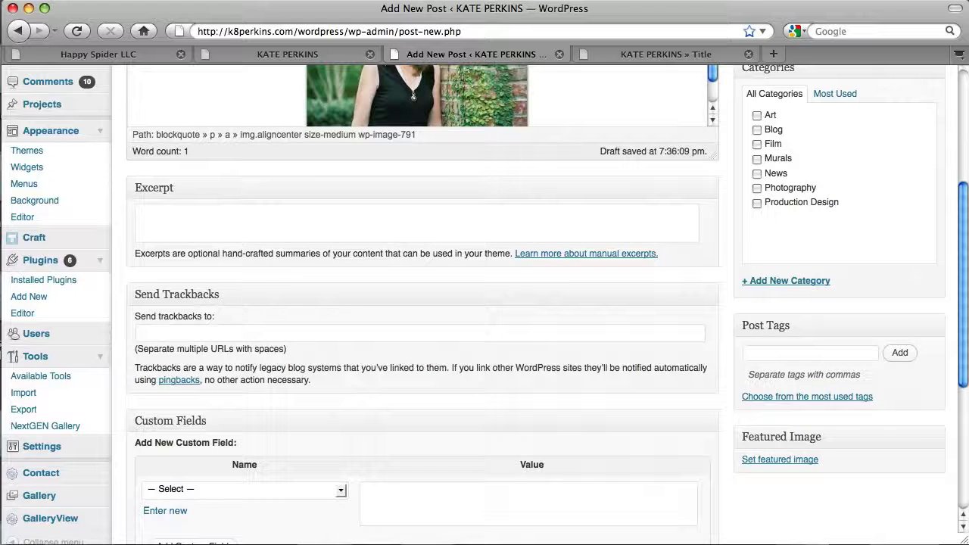
- Choose Beautiful photo of Mom from the Media Library as the featured image
{"action": "left_click", "coordinate": [813, 460]}
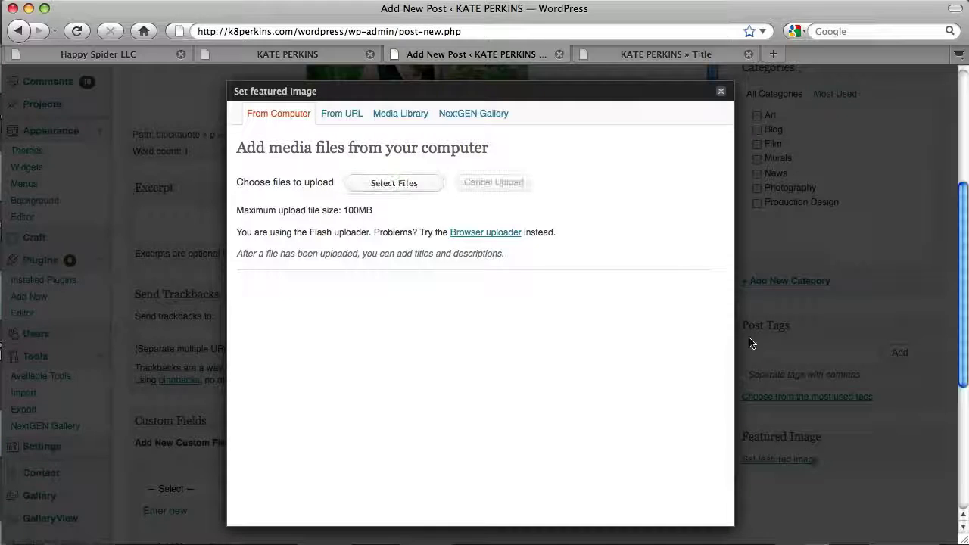
{"action": "left_click", "coordinate": [411, 117]}
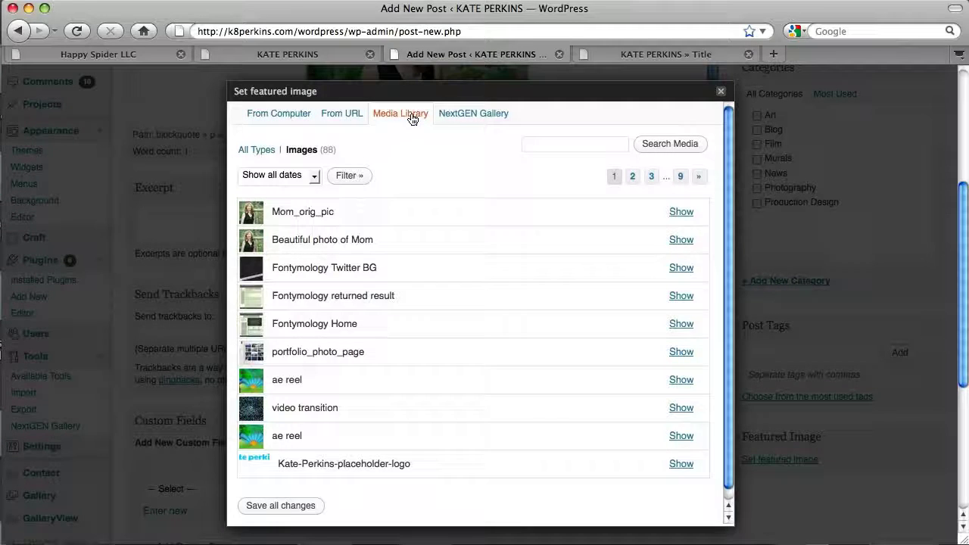
{"action": "left_click", "coordinate": [684, 240]}
{"action": "scroll", "coordinate": [664, 301], "scroll_direction": "down", "scroll_amount": 3}
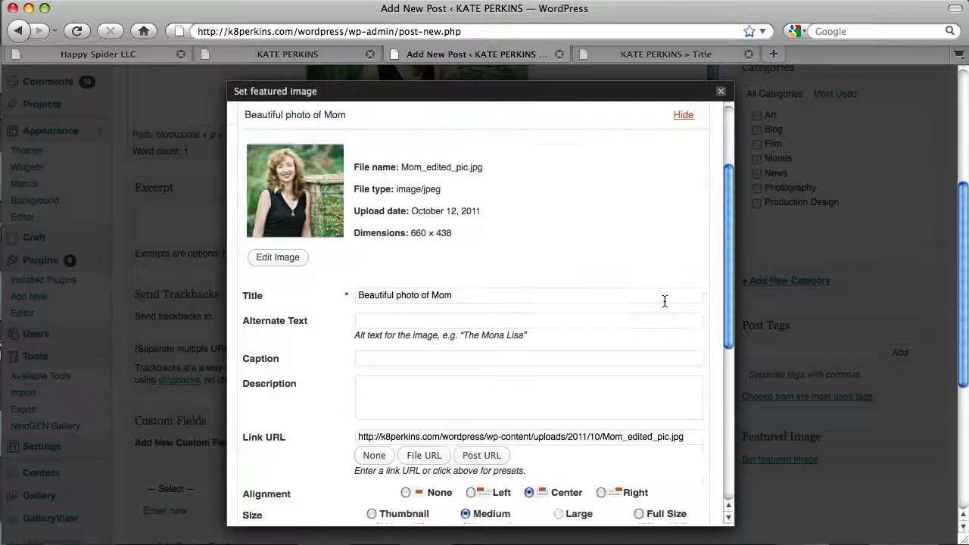
{"action": "scroll", "coordinate": [664, 301], "scroll_direction": "down", "scroll_amount": 3}
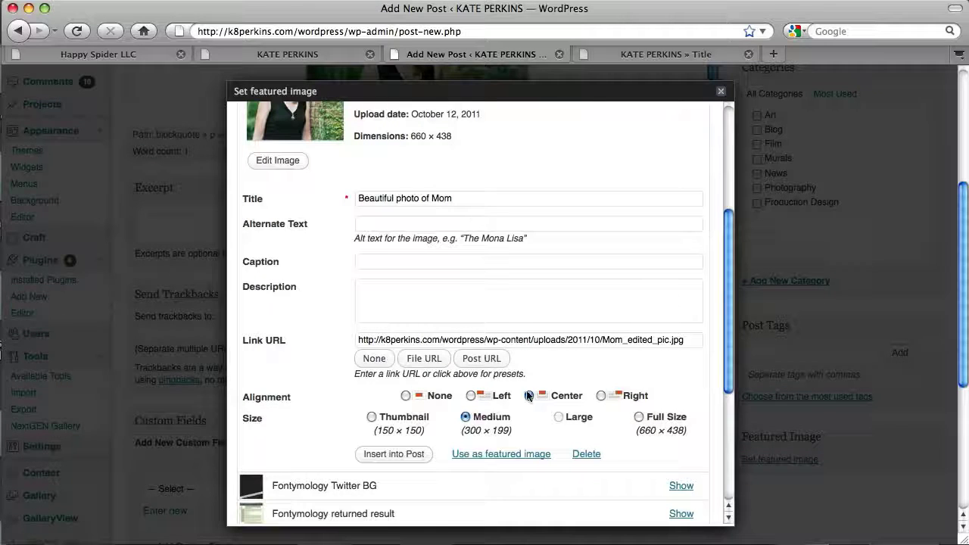
{"action": "left_click", "coordinate": [519, 454]}
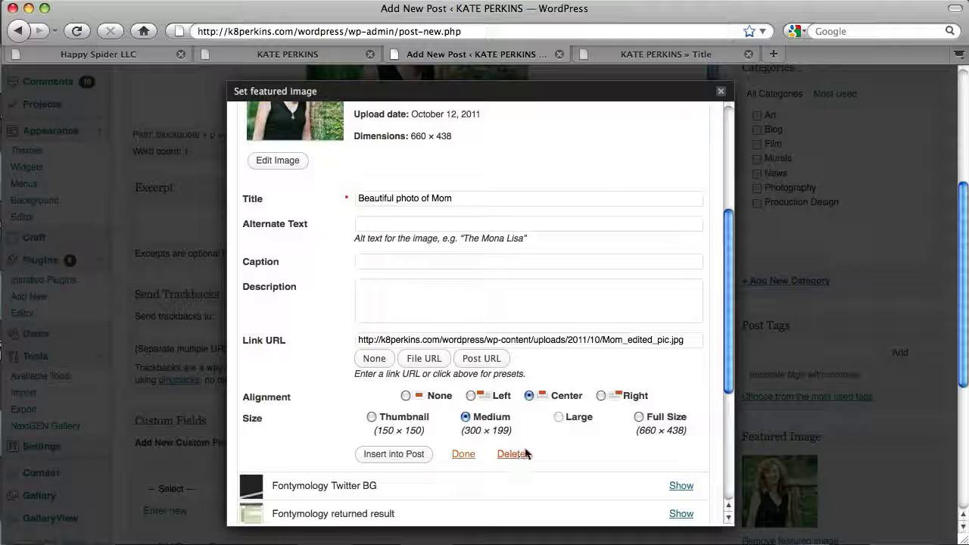
{"action": "left_click", "coordinate": [720, 92]}
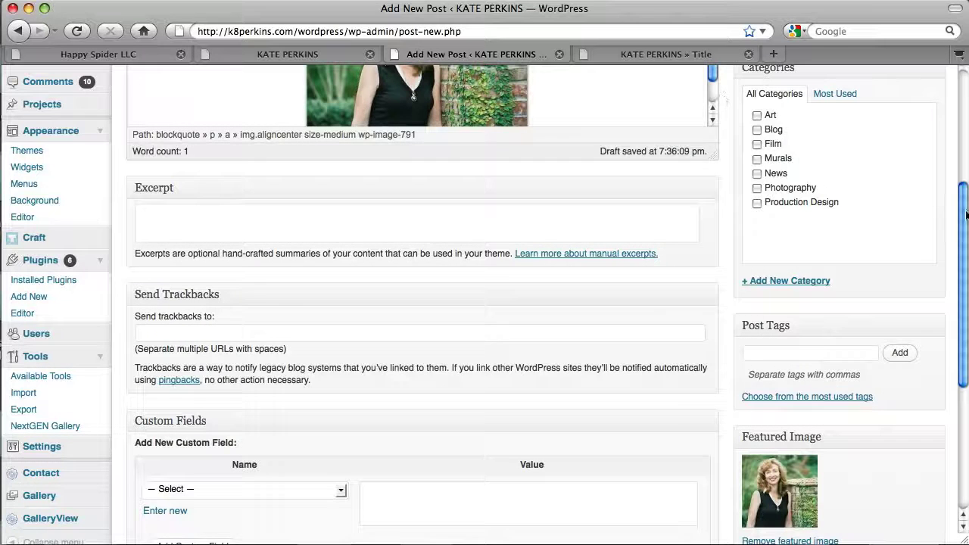
{"action": "left_click_drag", "start_coordinate": [966, 215], "coordinate": [966, 280]}
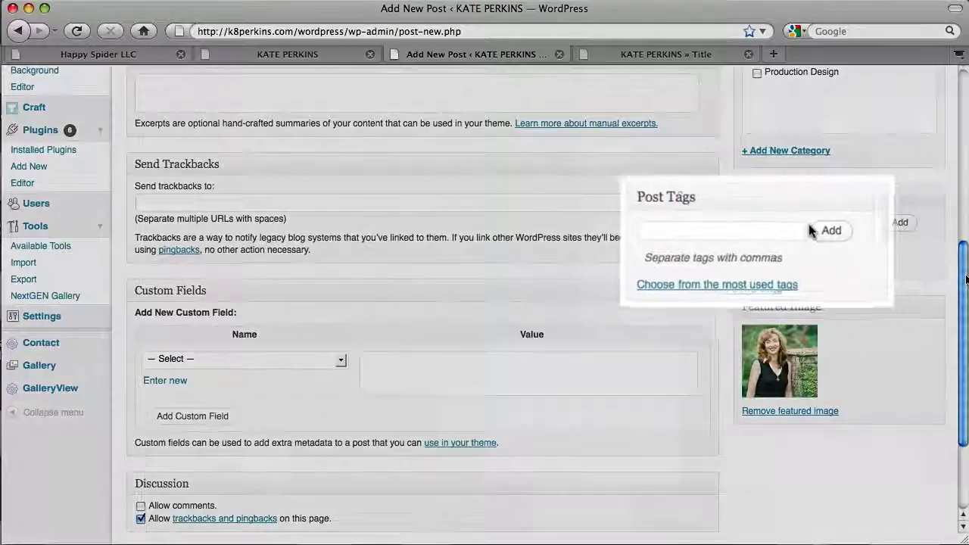
- Add the tags Wordpress and Happy Spider to the post
{"action": "type", "text": "Word"}
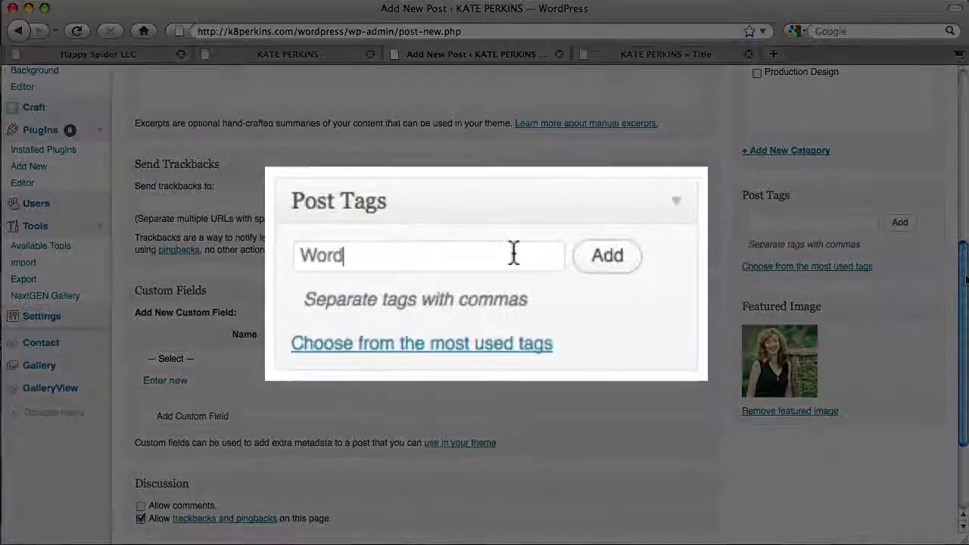
{"action": "type", "text": "press"}
{"action": "key", "text": "Return"}
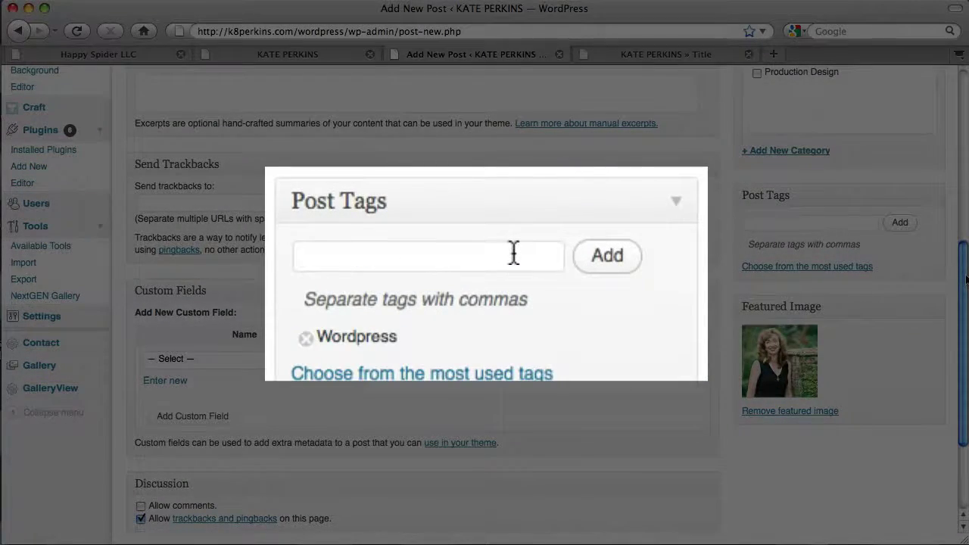
{"action": "type", "text": "Happy Spider"}
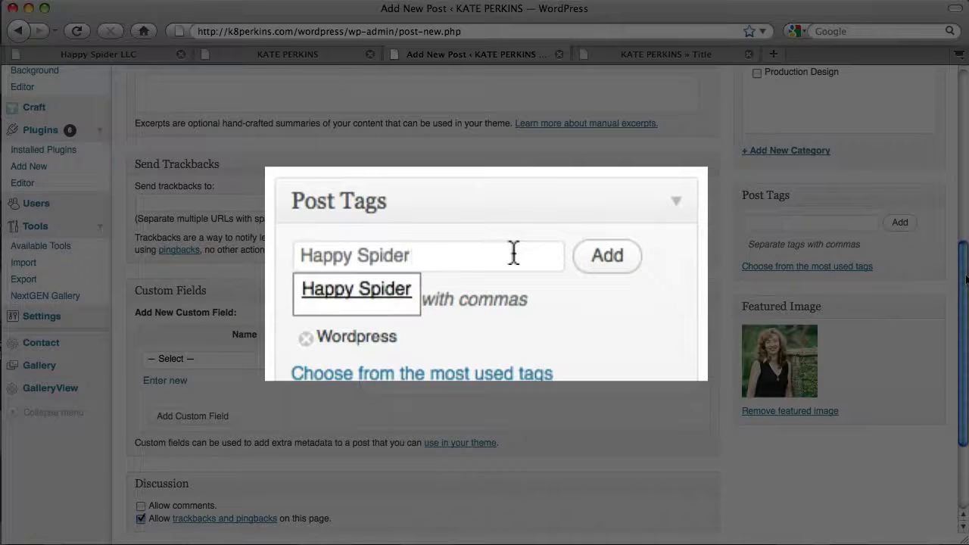
{"action": "key", "text": "Return"}
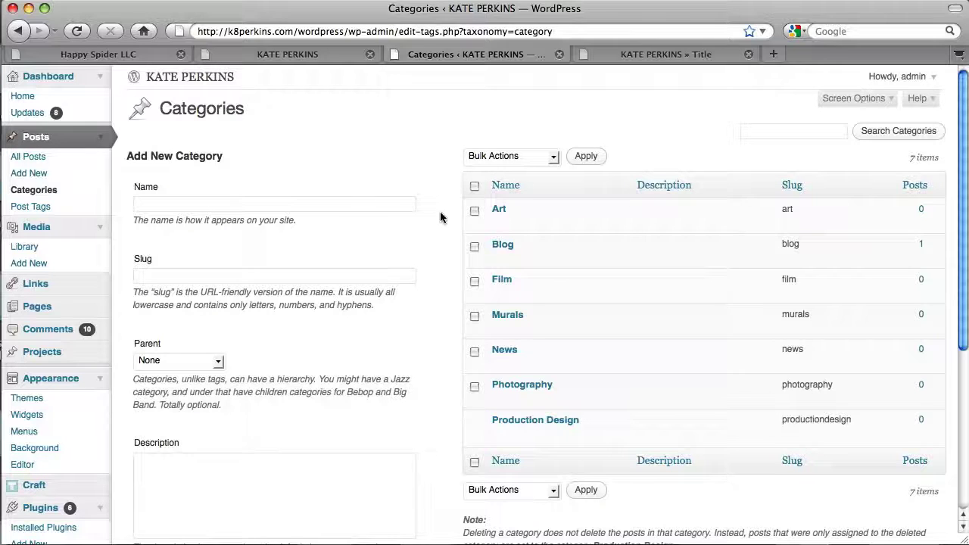
- Enter category name Pottery, slug pottery, and Art as the parent
{"action": "left_click", "coordinate": [382, 202]}
{"action": "type", "text": "Potte"}
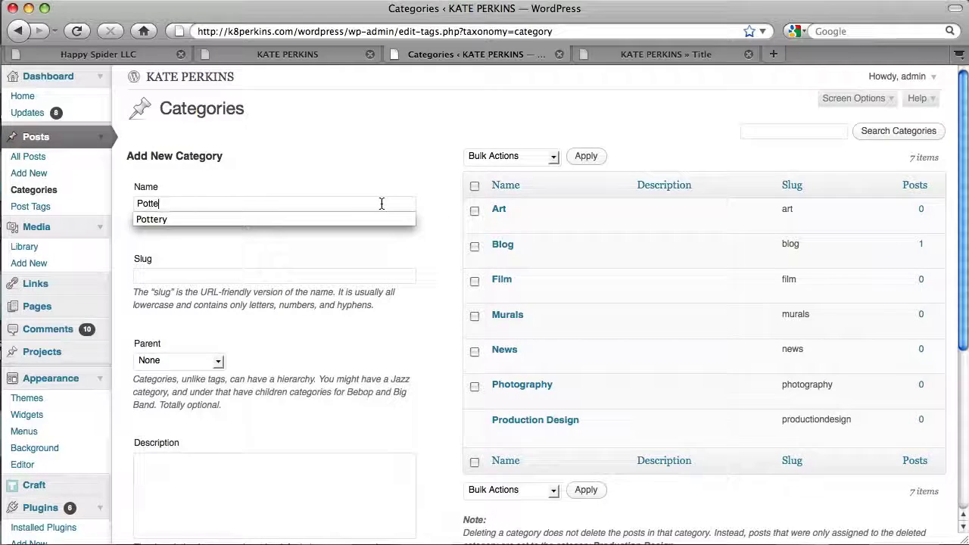
{"action": "type", "text": "ry"}
{"action": "left_click", "coordinate": [373, 277]}
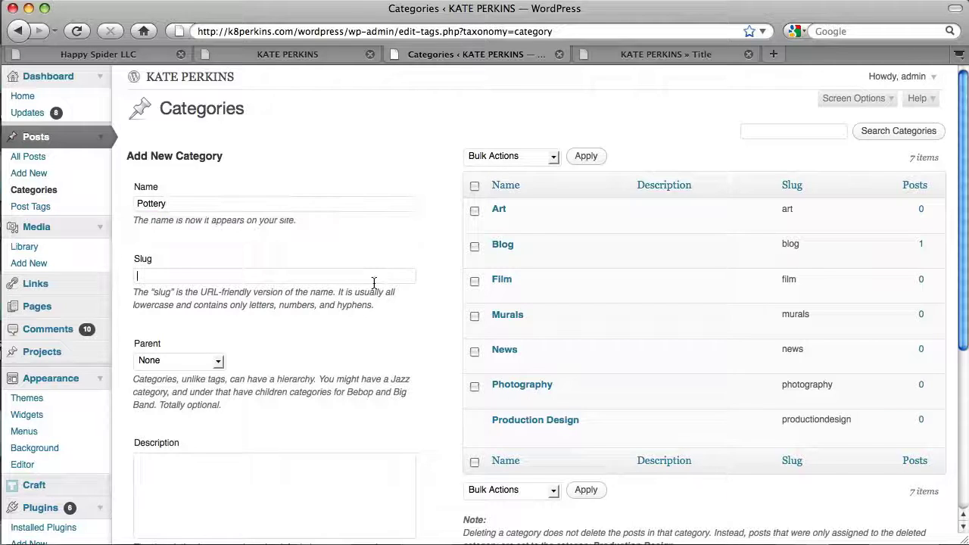
{"action": "type", "text": "pottery"}
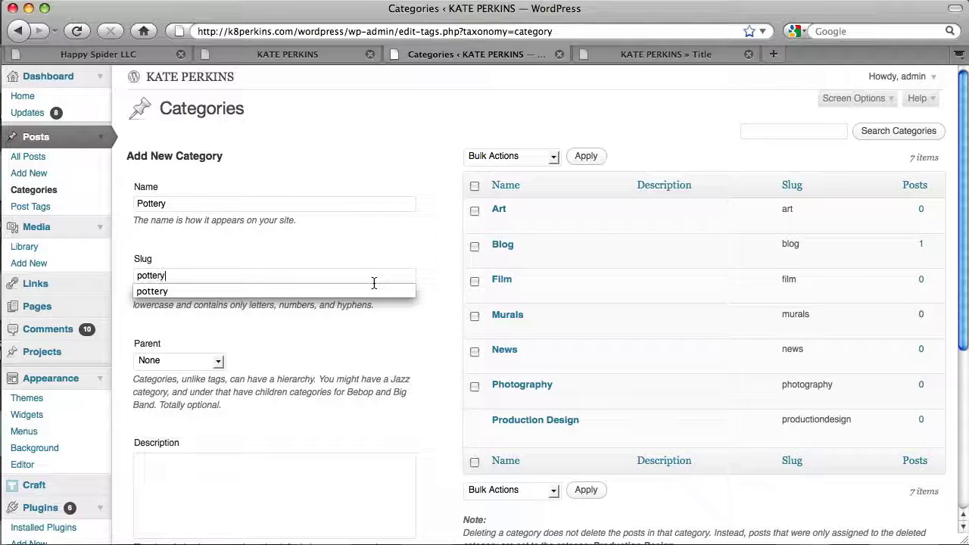
{"action": "left_click", "coordinate": [347, 341]}
{"action": "left_click", "coordinate": [209, 360]}
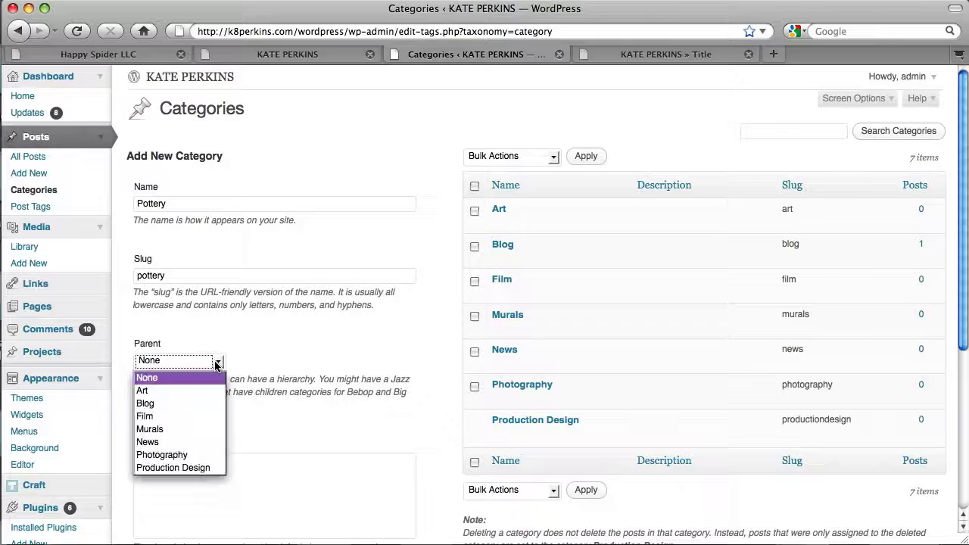
{"action": "left_click", "coordinate": [215, 391]}
- Create the Pottery category, then go to the Menus settings page
{"action": "scroll", "coordinate": [434, 372], "scroll_direction": "down", "scroll_amount": 3}
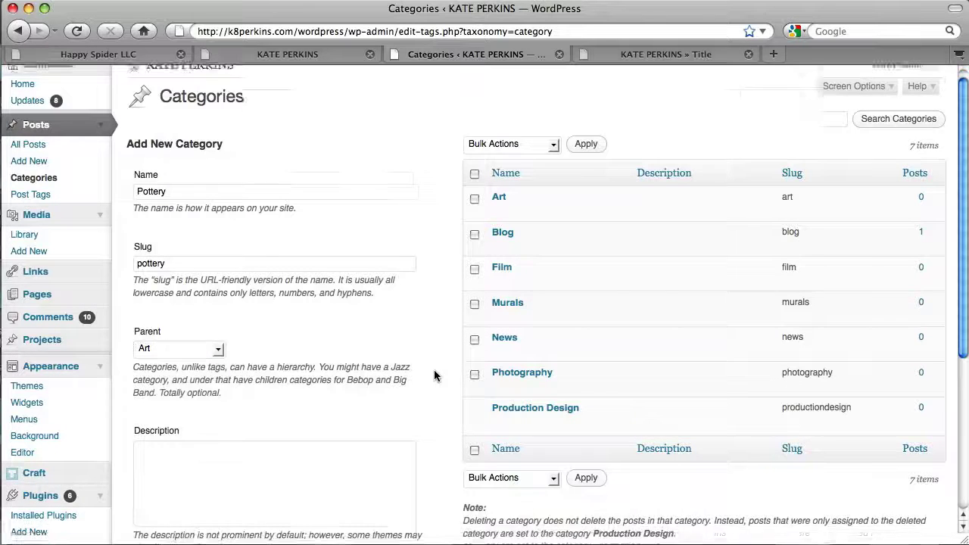
{"action": "scroll", "coordinate": [434, 376], "scroll_direction": "down", "scroll_amount": 3}
{"action": "left_click", "coordinate": [190, 441]}
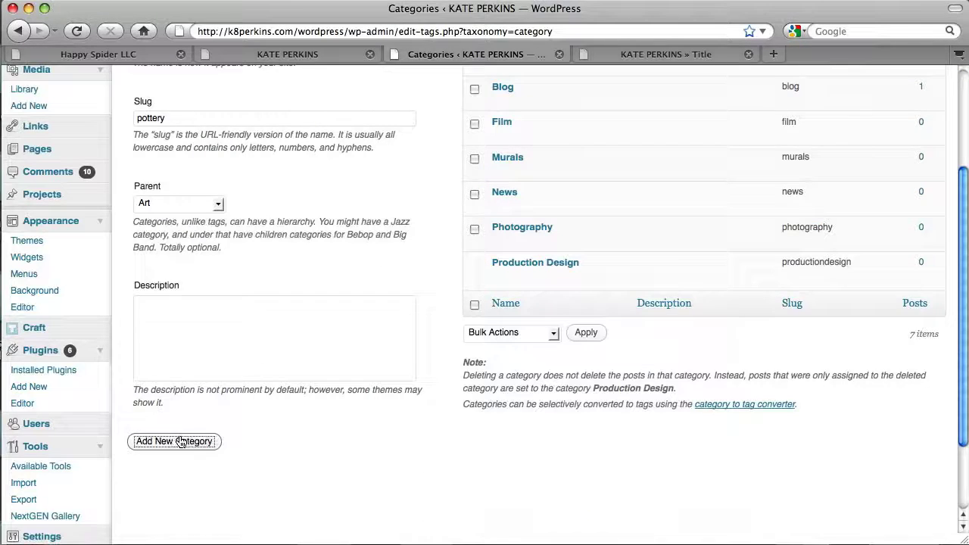
{"action": "scroll", "coordinate": [451, 398], "scroll_direction": "up", "scroll_amount": 6}
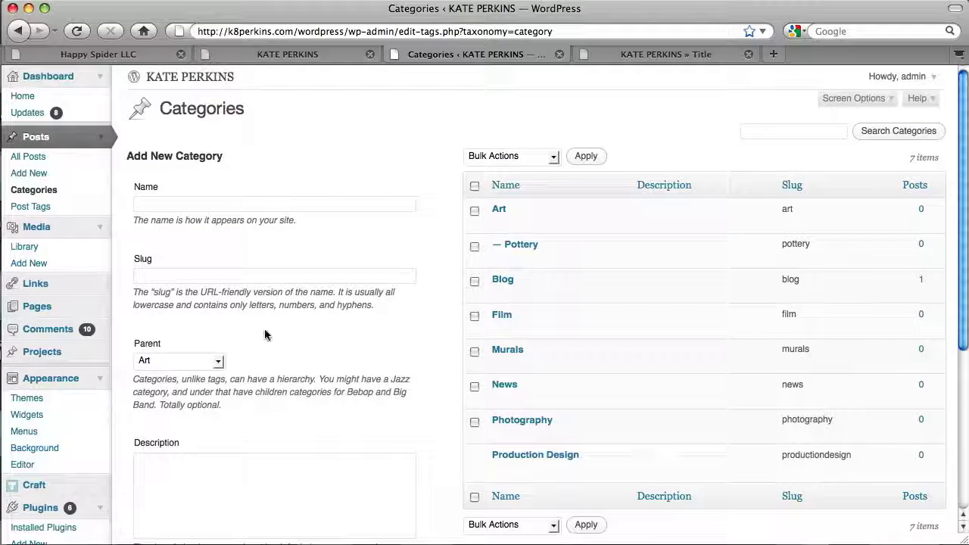
{"action": "scroll", "coordinate": [113, 379], "scroll_direction": "down", "scroll_amount": 5}
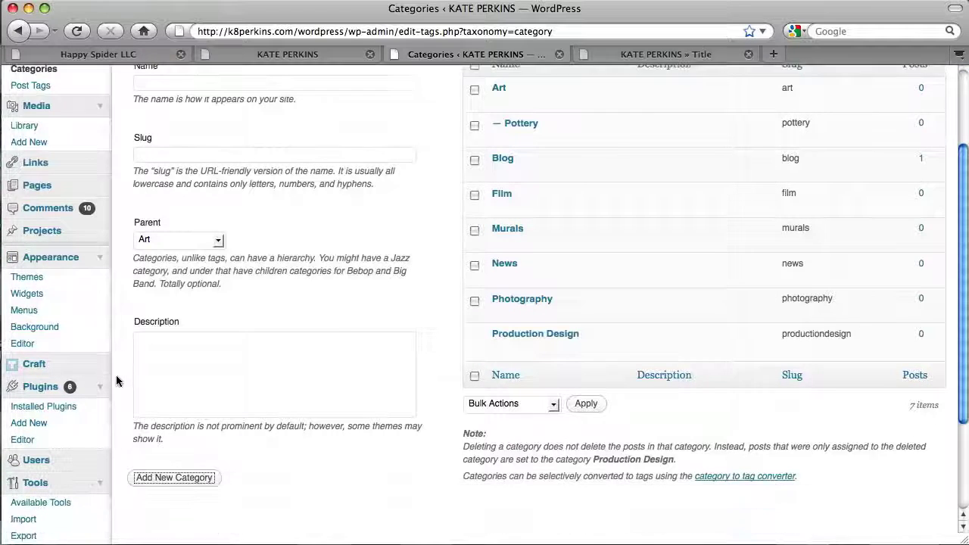
{"action": "scroll", "coordinate": [116, 375], "scroll_direction": "down", "scroll_amount": 3}
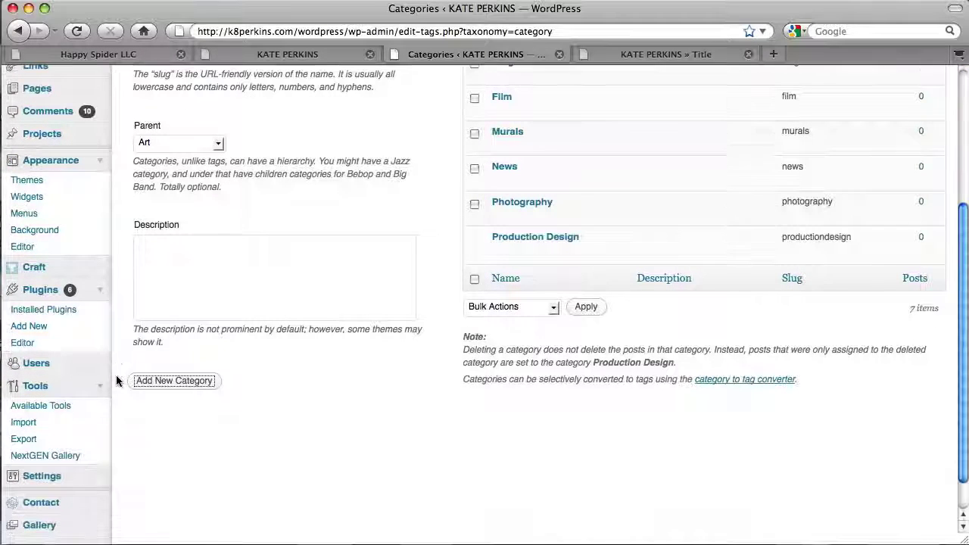
{"action": "left_click", "coordinate": [24, 215]}
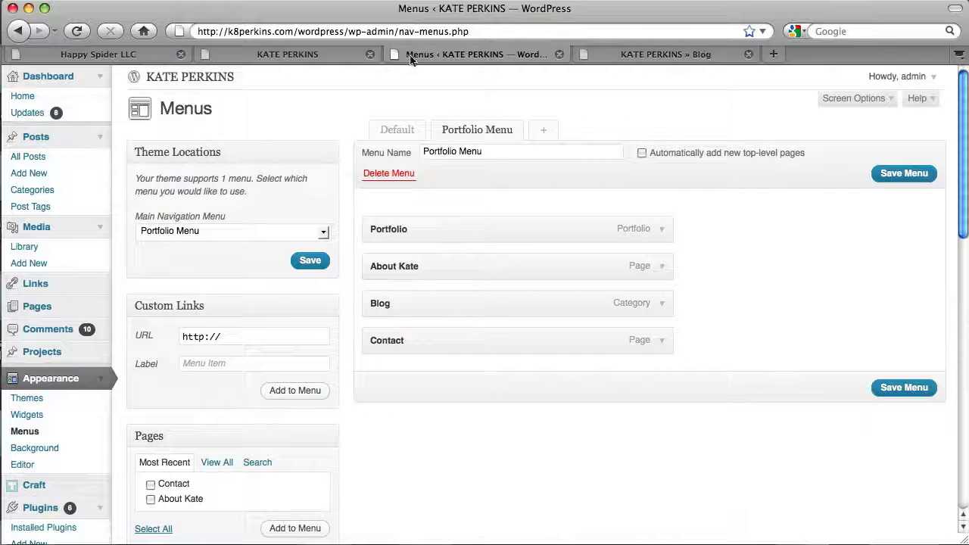
- Start a blank new post from Posts > Add New
{"action": "left_click", "coordinate": [36, 173]}
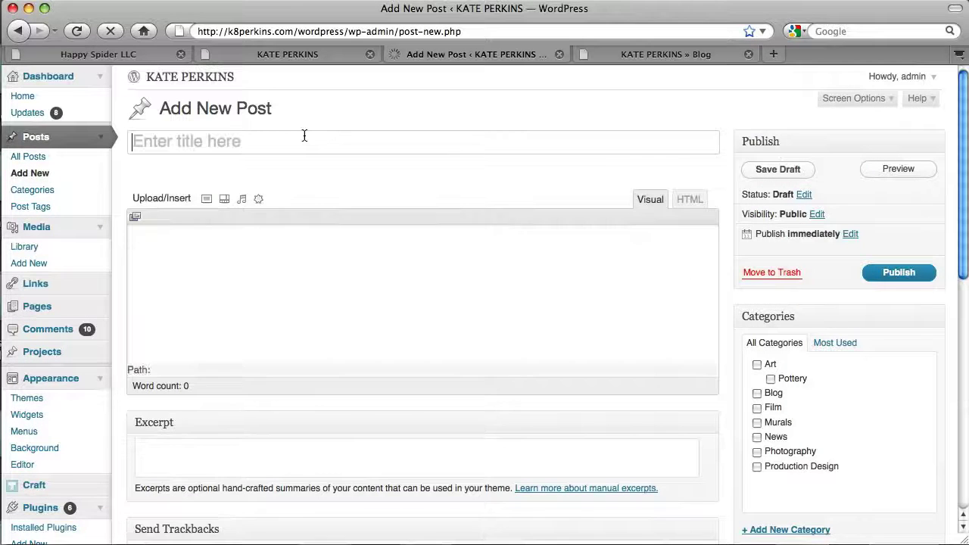
- Publish 'Wordpress is awesome' with body 'Test text', filed under the Blog category
{"action": "left_click", "coordinate": [305, 137]}
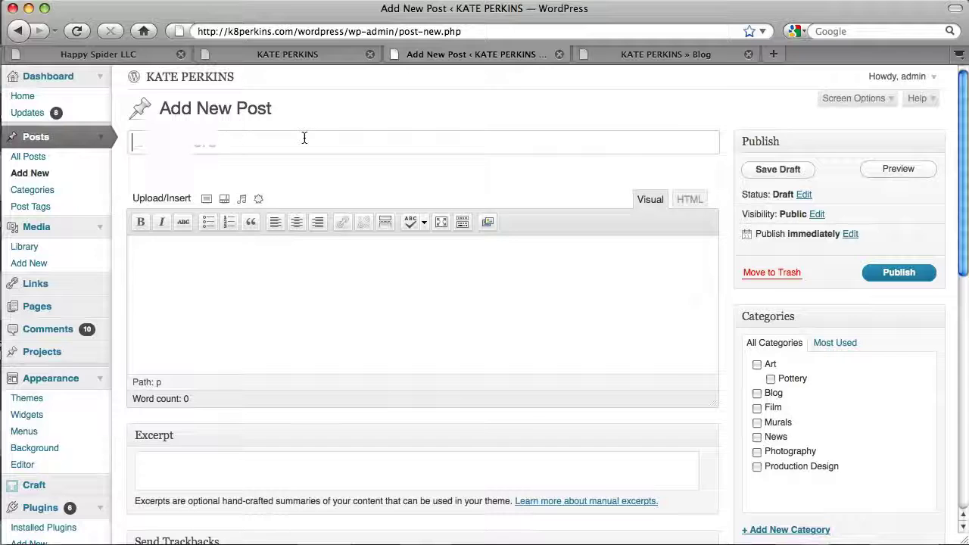
{"action": "type", "text": "Wordpress is awesome"}
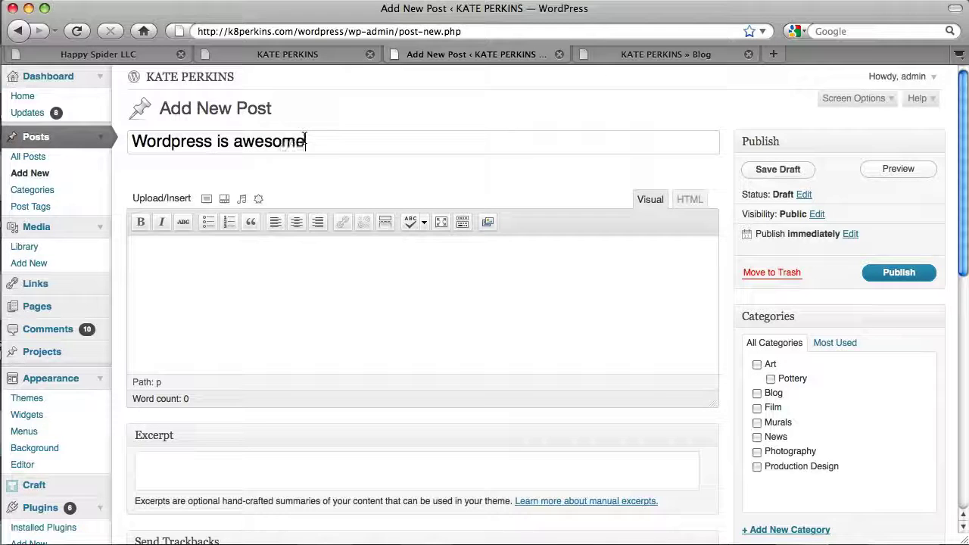
{"action": "key", "text": "Tab"}
{"action": "type", "text": "Test"}
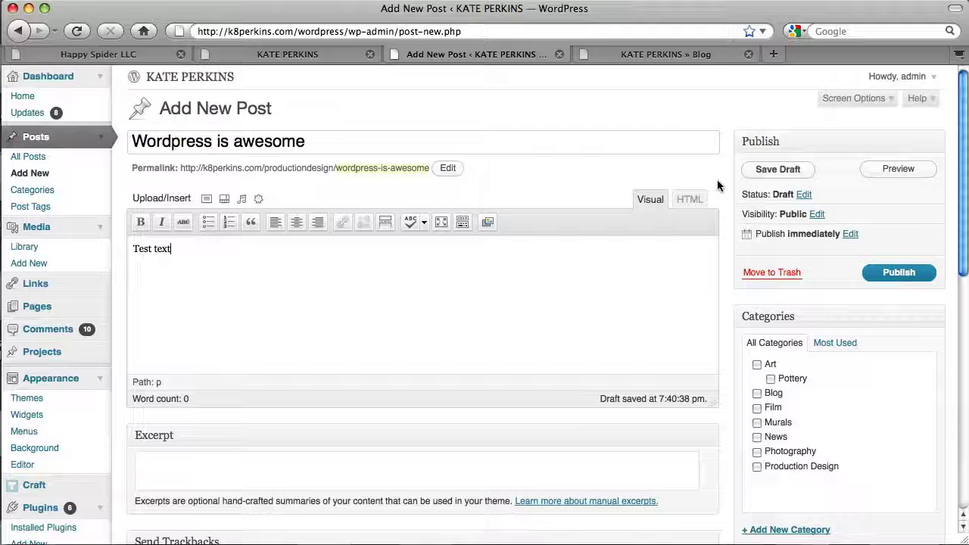
{"action": "scroll", "coordinate": [717, 185], "scroll_direction": "down", "scroll_amount": 3}
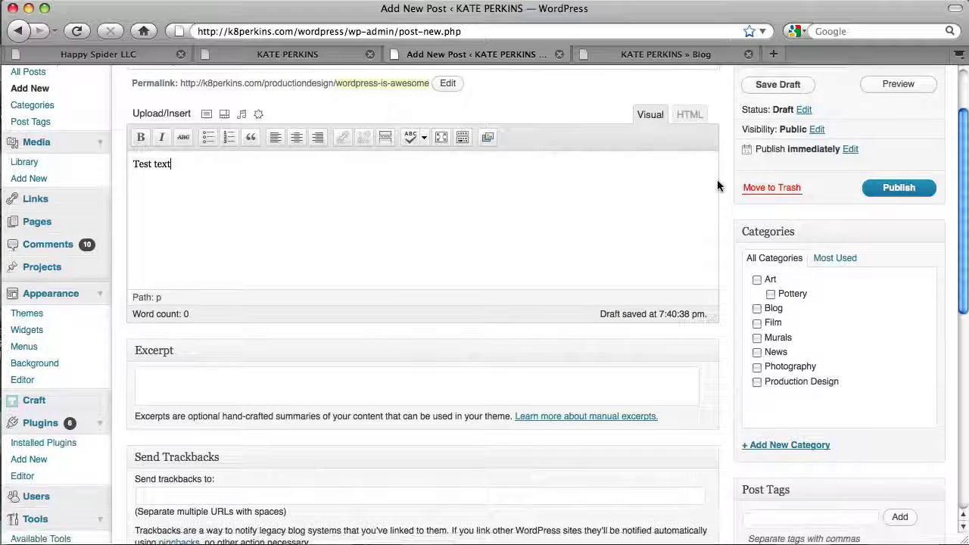
{"action": "left_click", "coordinate": [757, 309]}
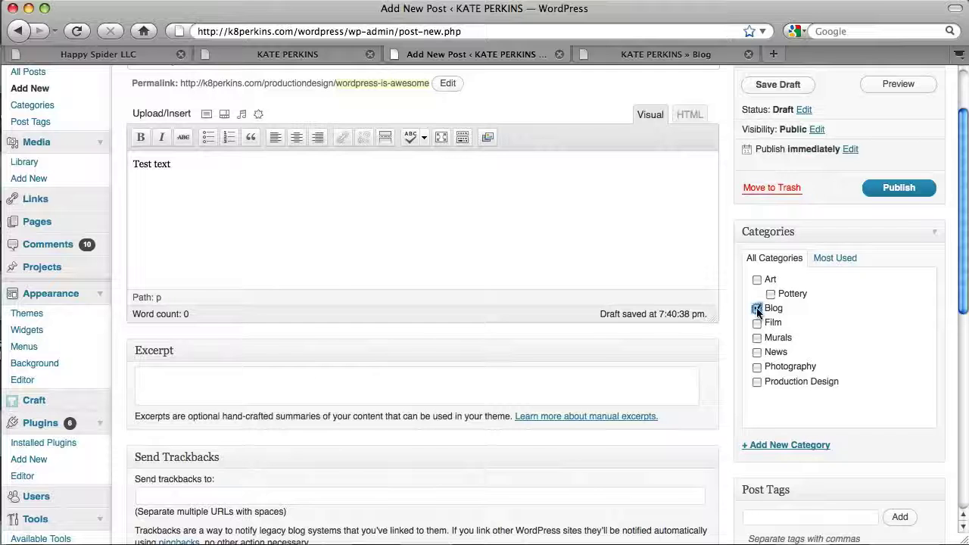
{"action": "left_click", "coordinate": [929, 193]}
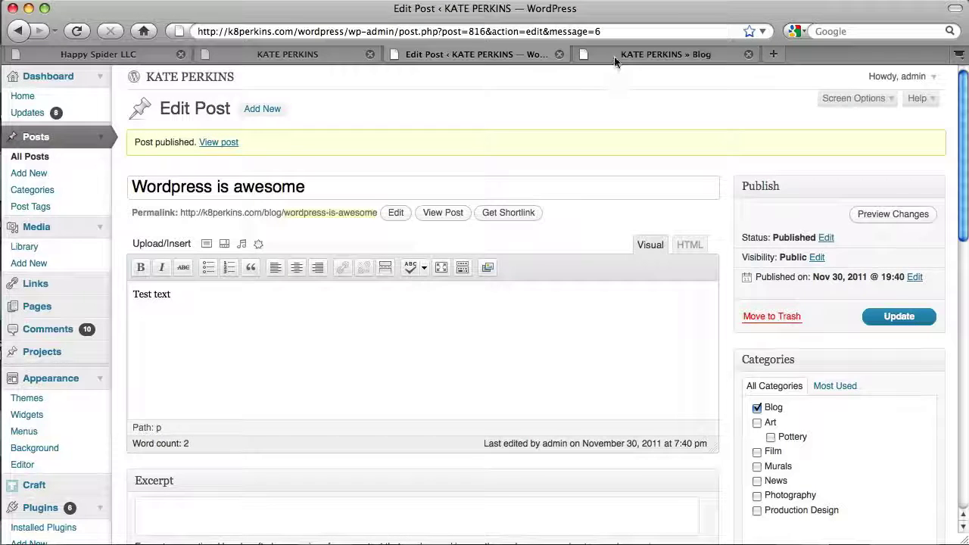
- Reload the live blog to see the new post on top, then open the Media Library
{"action": "left_click", "coordinate": [613, 56]}
{"action": "left_click", "coordinate": [68, 31]}
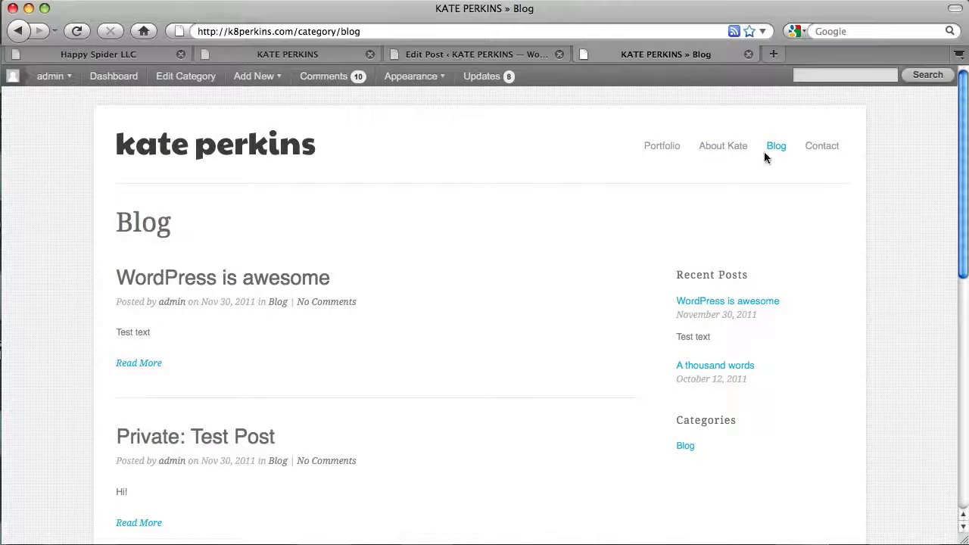
{"action": "key", "text": "ctrl+shift+Tab"}
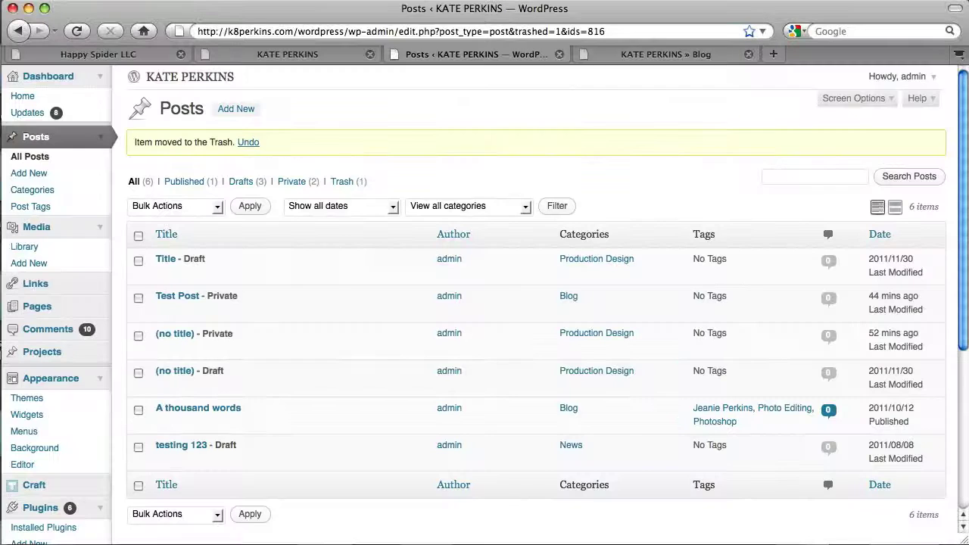
{"action": "left_click", "coordinate": [35, 236]}
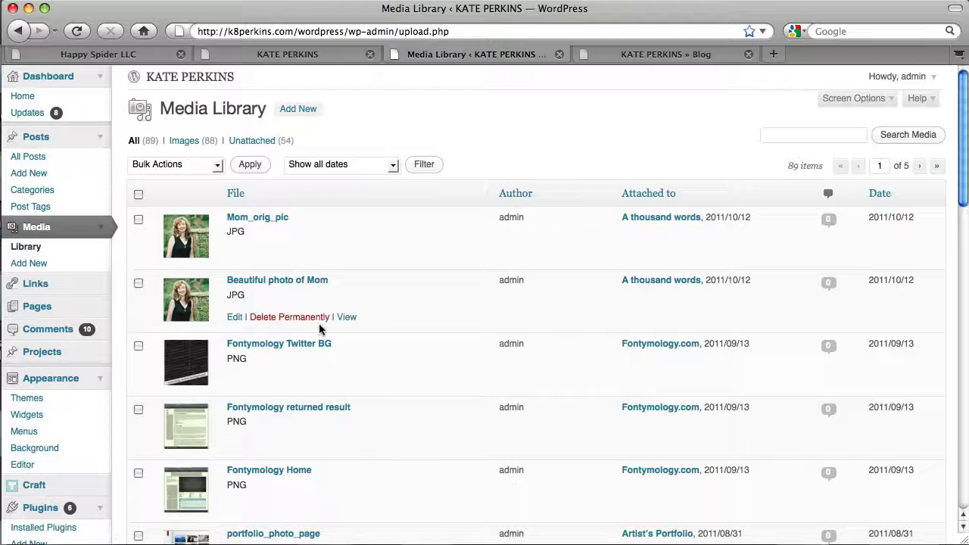
- Give the Beautiful photo of Mom image the alt text 'Hi mom!'
{"action": "left_click", "coordinate": [238, 320]}
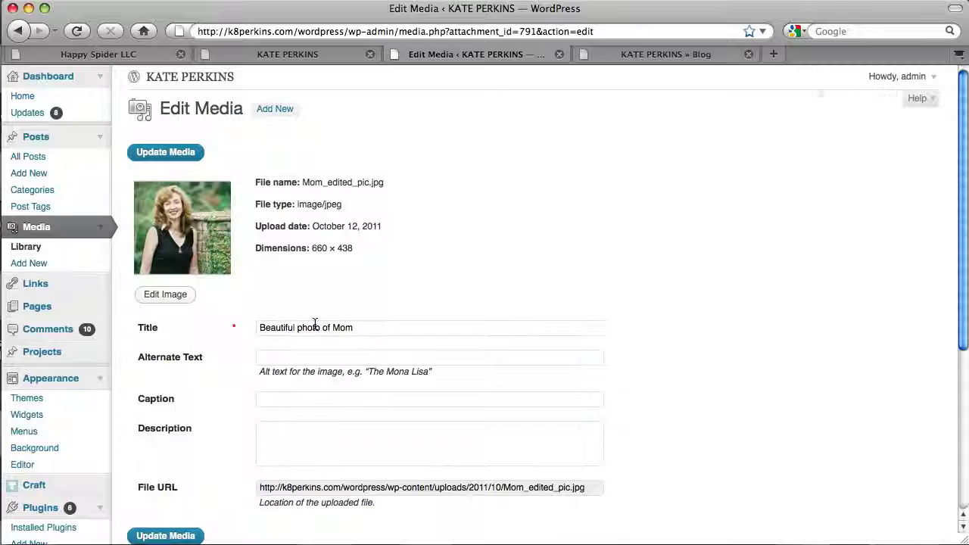
{"action": "type", "text": "Hi mom!"}
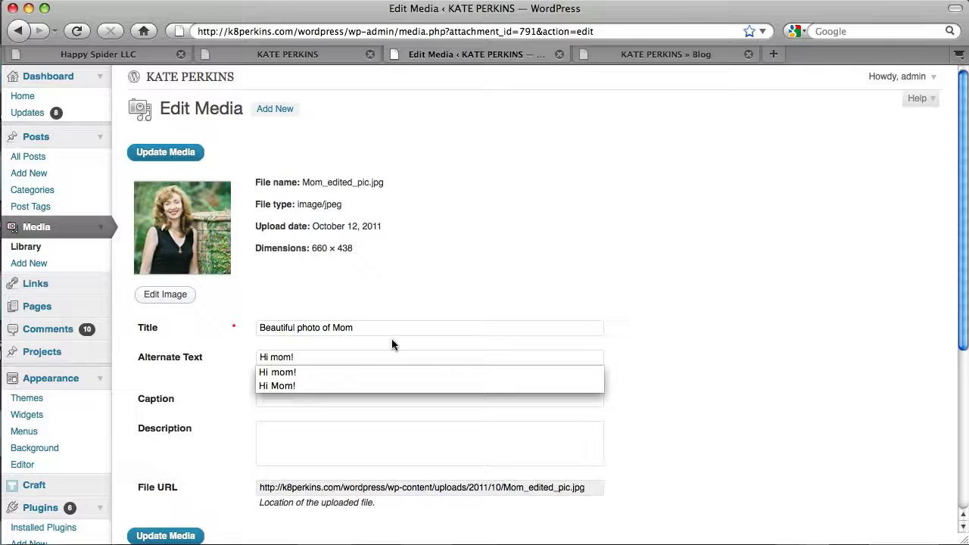
{"action": "left_click", "coordinate": [467, 293]}
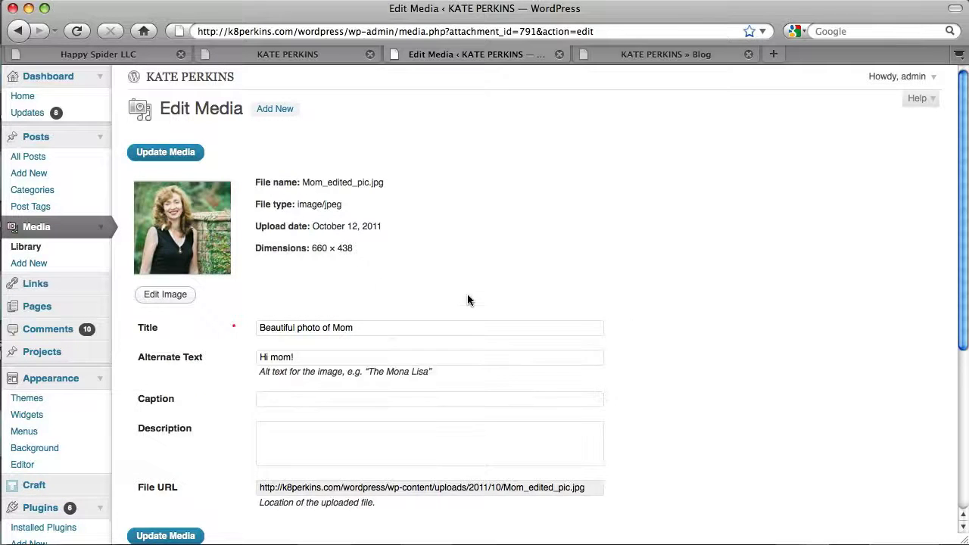
- Add the caption 'Mom is awesome.' and a description calling it the best photo of mom
{"action": "scroll", "coordinate": [467, 294], "scroll_direction": "down", "scroll_amount": 2}
{"action": "left_click", "coordinate": [469, 326]}
{"action": "type", "text": "Mo"}
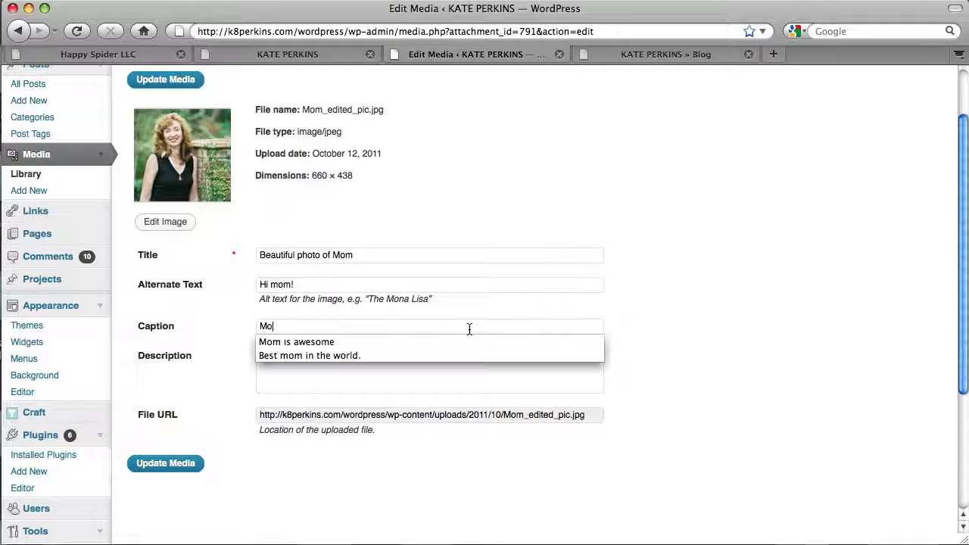
{"action": "type", "text": "m is awesome."}
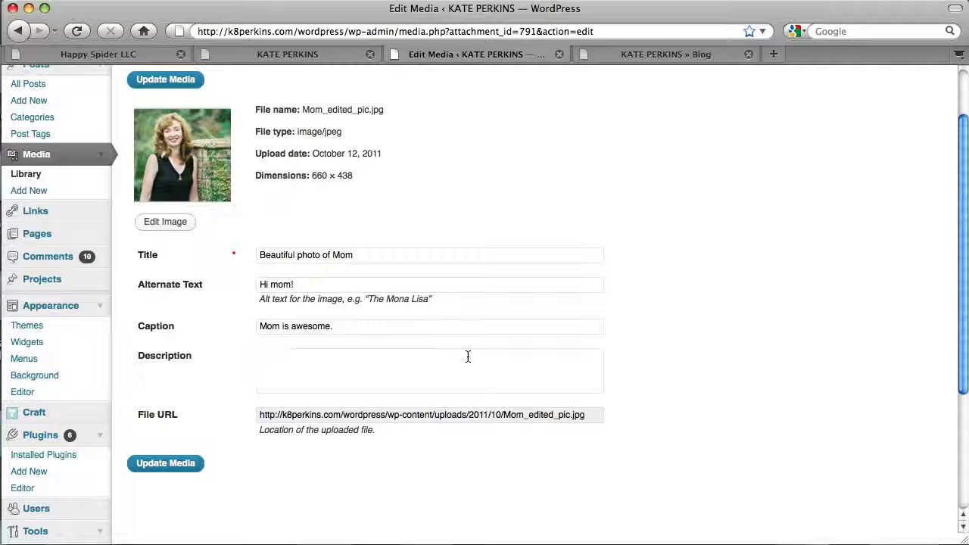
{"action": "left_click", "coordinate": [468, 357]}
{"action": "type", "text": "This is best"}
{"action": "key", "text": "BackSpace"}
{"action": "key", "text": "BackSpace"}
{"action": "key", "text": "BackSpace"}
{"action": "key", "text": "BackSpace"}
{"action": "key", "text": "BackSpace"}
{"action": "type", "text": "the best photo I "}
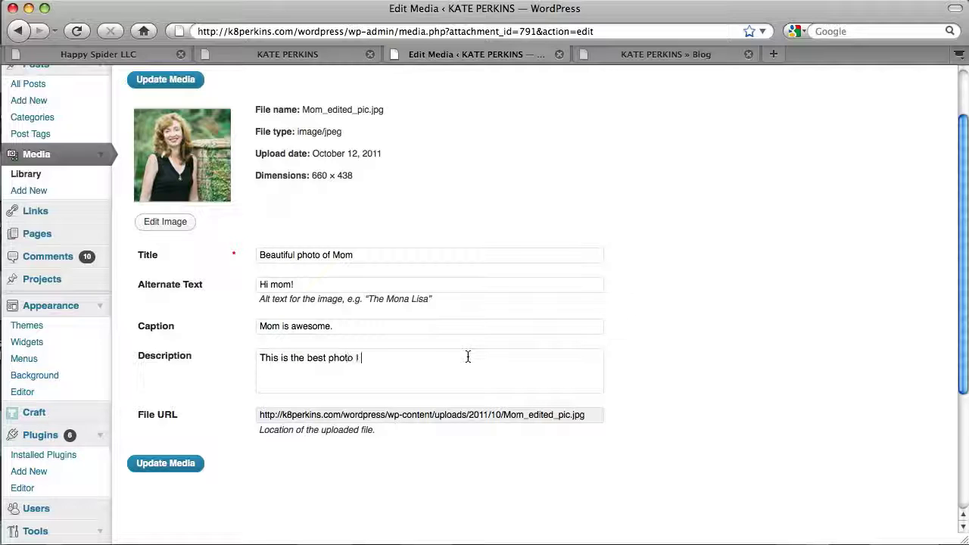
{"action": "type", "text": "have of my mom. "}
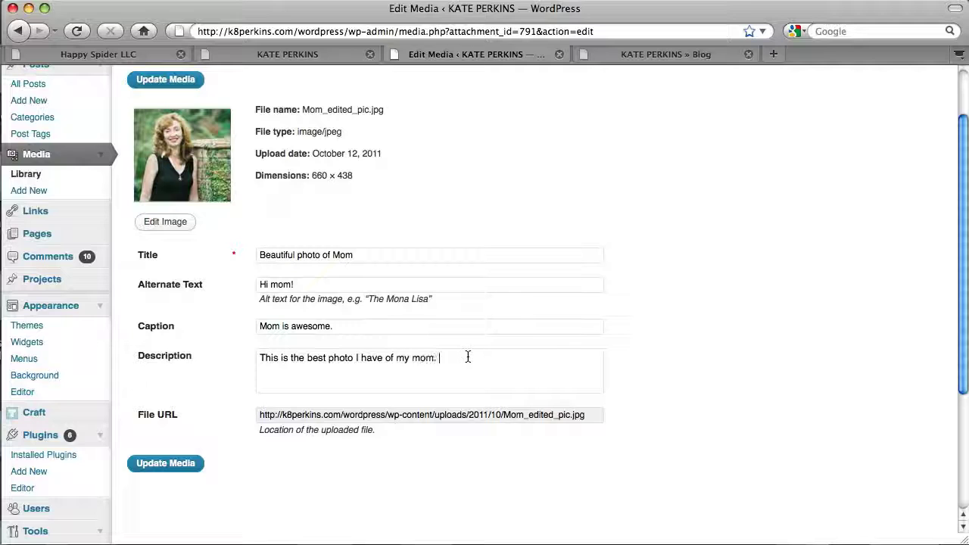
{"action": "type", "text": " Also, I can't type."}
- Save the photo's alt text and caption, check the reloaded live post, then list all posts
{"action": "left_click", "coordinate": [157, 470]}
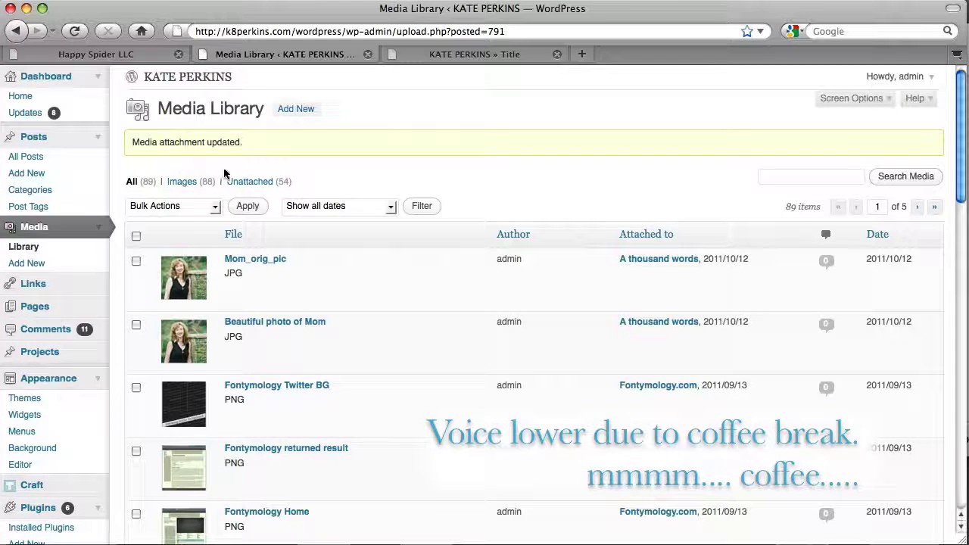
{"action": "left_click", "coordinate": [469, 54]}
{"action": "scroll", "coordinate": [605, 288], "scroll_direction": "down", "scroll_amount": 2}
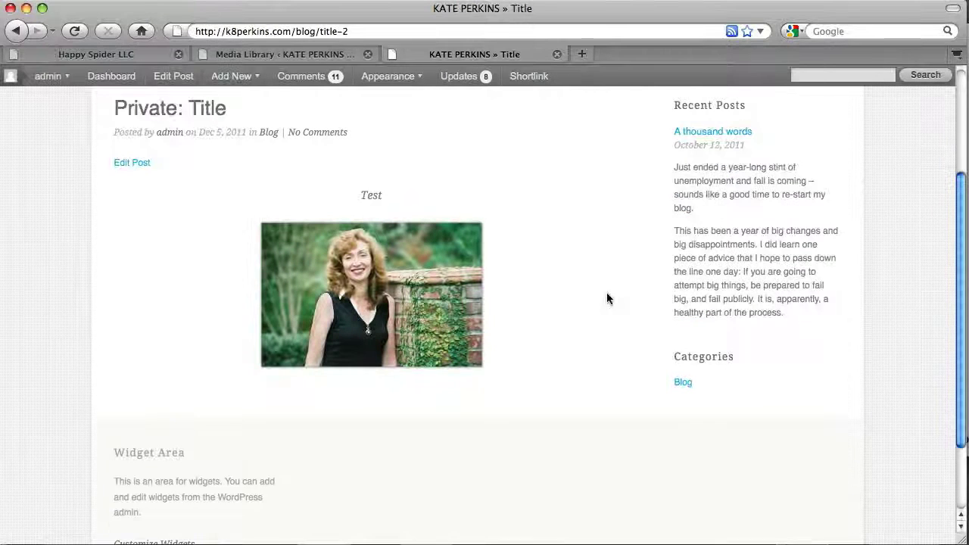
{"action": "left_click", "coordinate": [74, 32]}
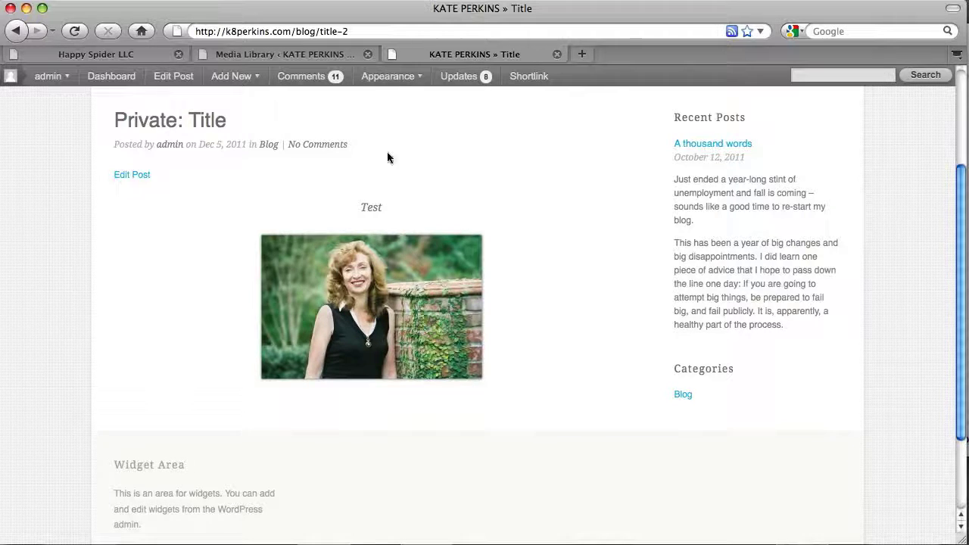
{"action": "left_click", "coordinate": [340, 56]}
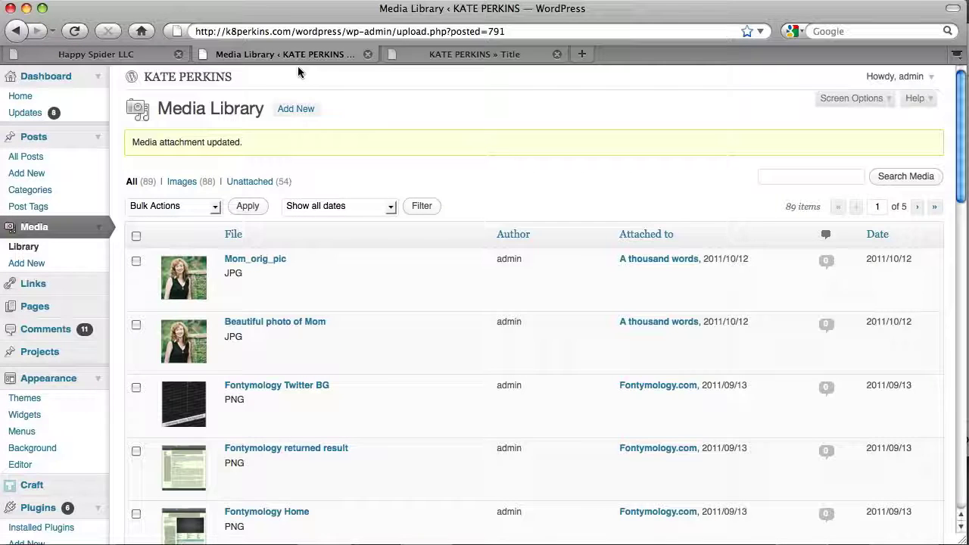
{"action": "left_click", "coordinate": [47, 157]}
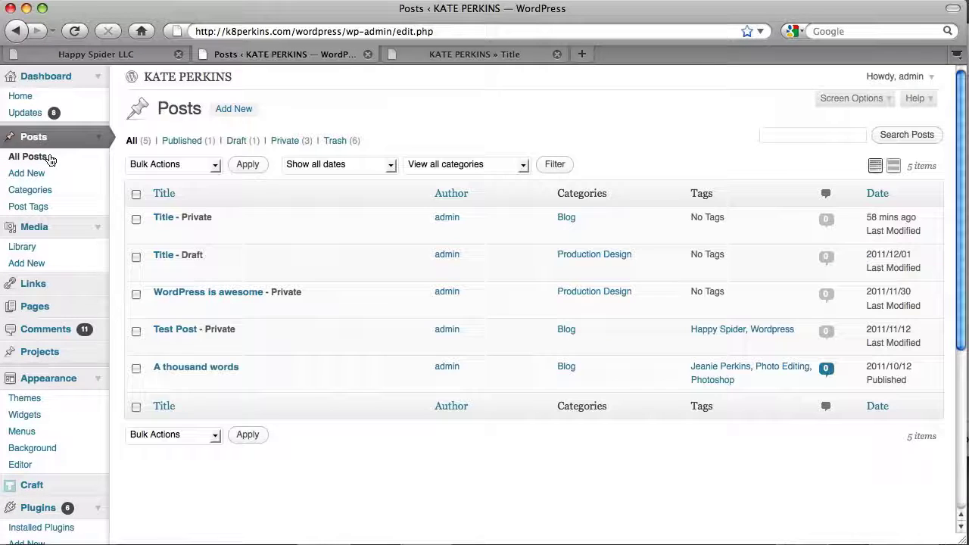
- Delete the existing photo from the Title post
{"action": "left_click", "coordinate": [163, 232]}
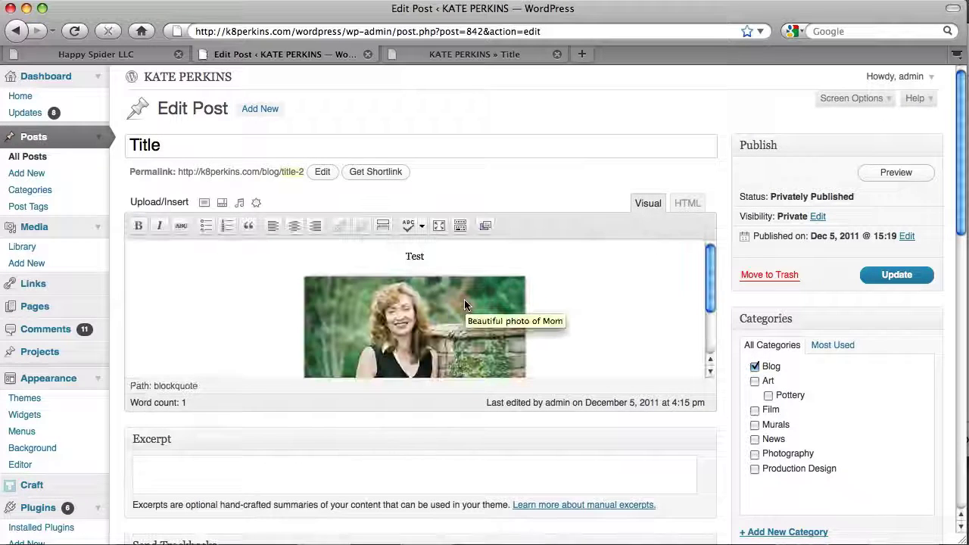
{"action": "left_click", "coordinate": [490, 316]}
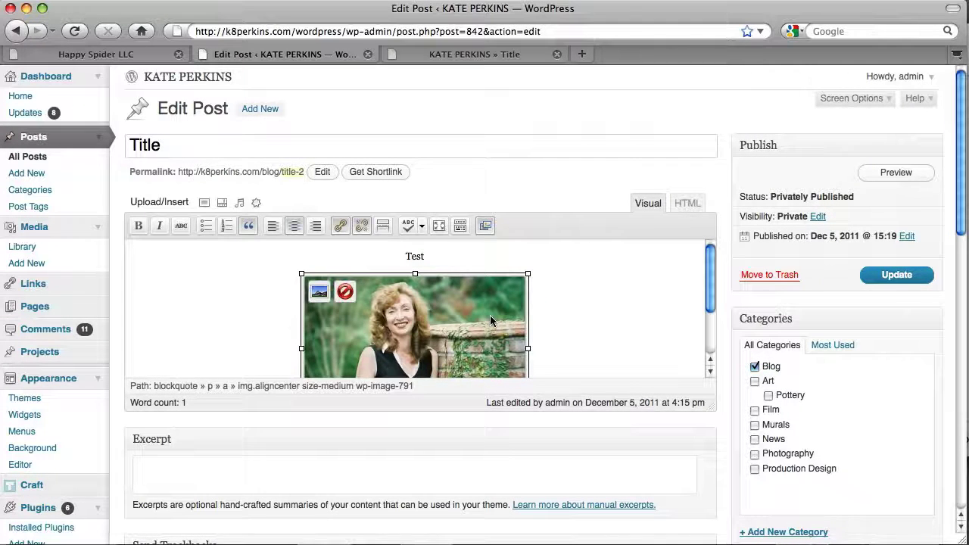
{"action": "key", "text": "Delete"}
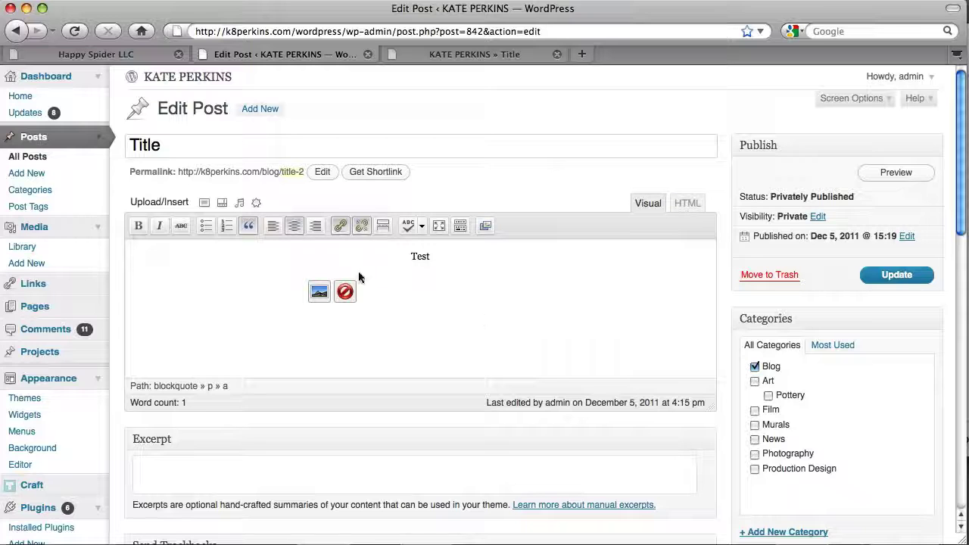
- Insert Beautiful photo of Mom from the Media Library into the Title post
{"action": "left_click", "coordinate": [203, 203]}
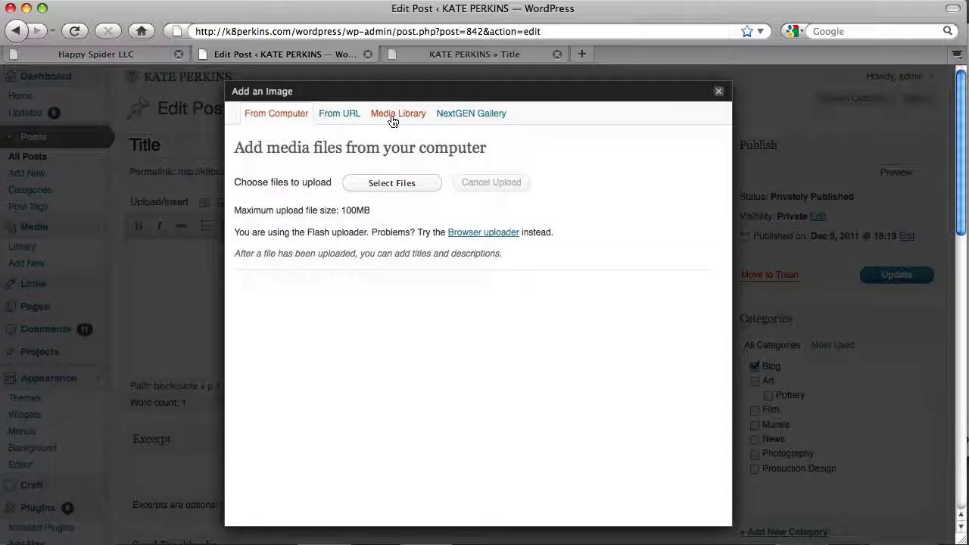
{"action": "left_click", "coordinate": [393, 121]}
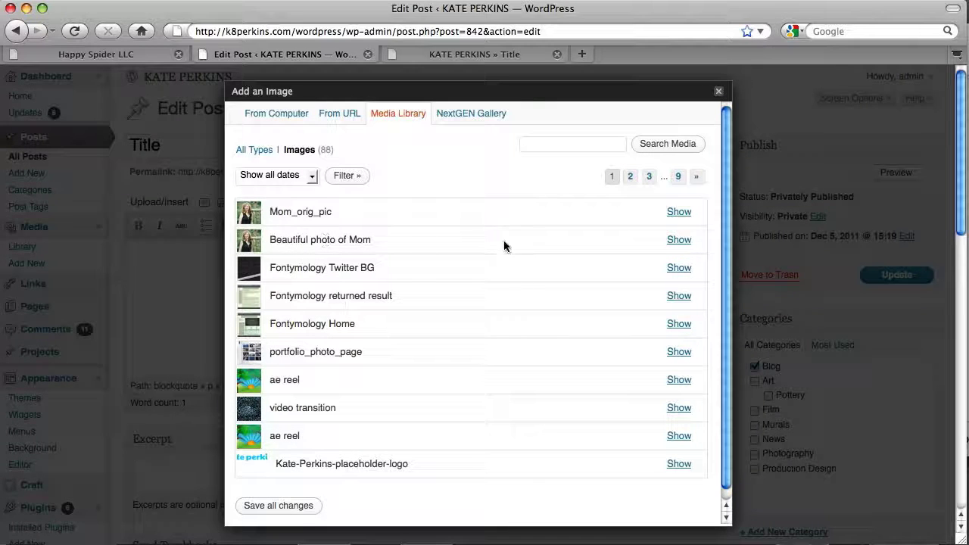
{"action": "left_click", "coordinate": [679, 239]}
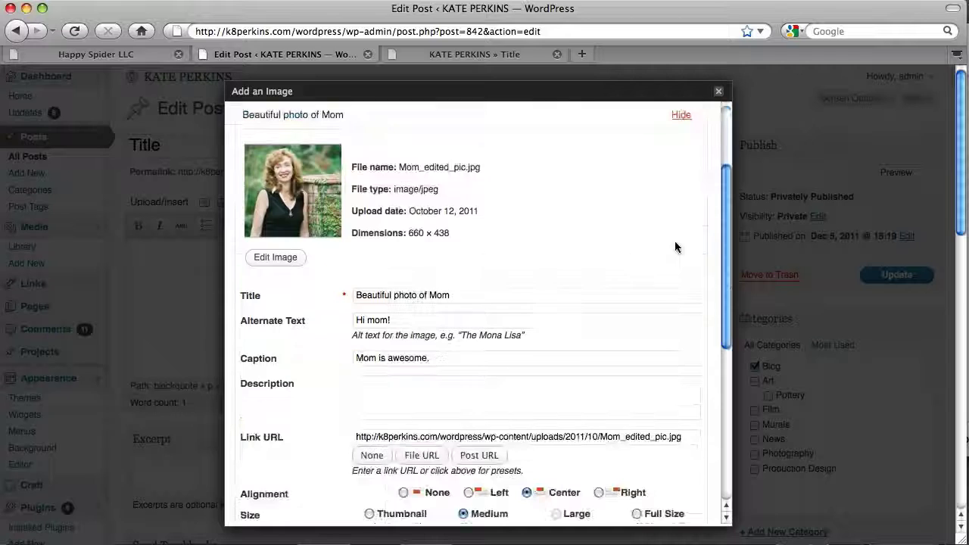
{"action": "scroll", "coordinate": [593, 251], "scroll_direction": "down", "scroll_amount": 4}
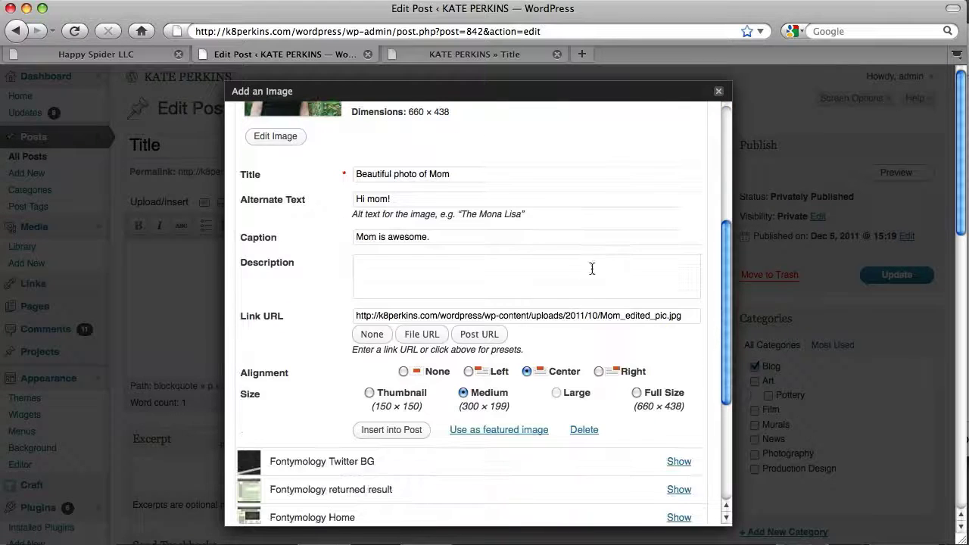
{"action": "left_click", "coordinate": [390, 430]}
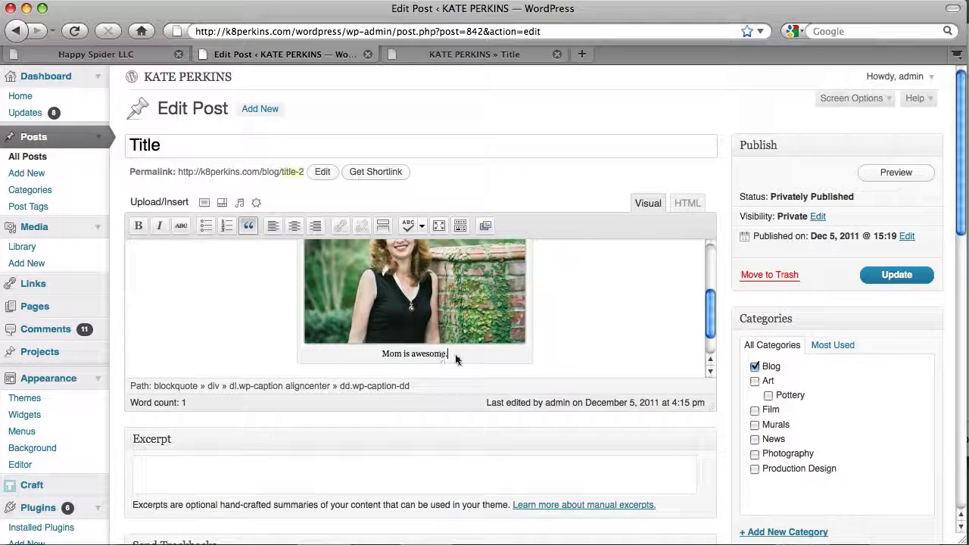
- Update the Title post and open its published version in a new tab
{"action": "scroll", "coordinate": [608, 344], "scroll_direction": "up", "scroll_amount": 2}
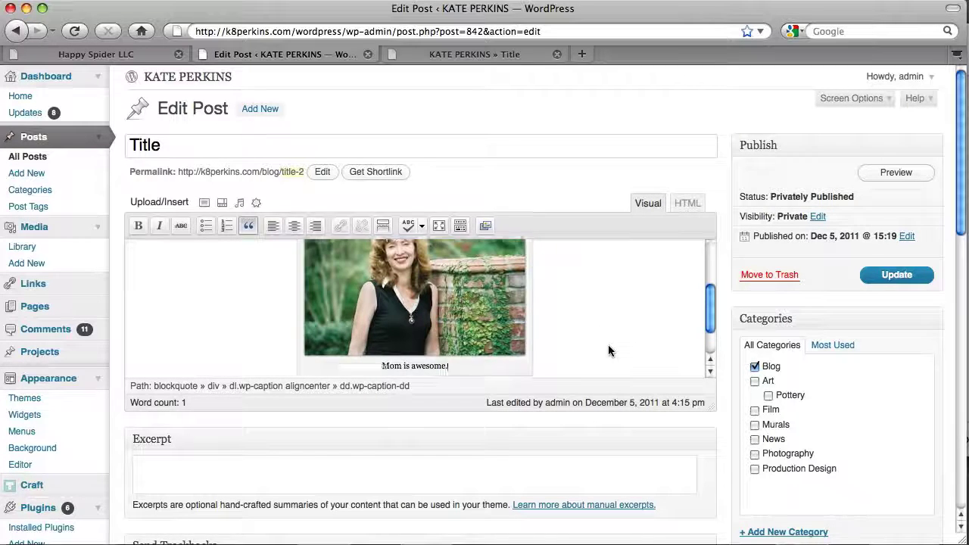
{"action": "left_click", "coordinate": [881, 280]}
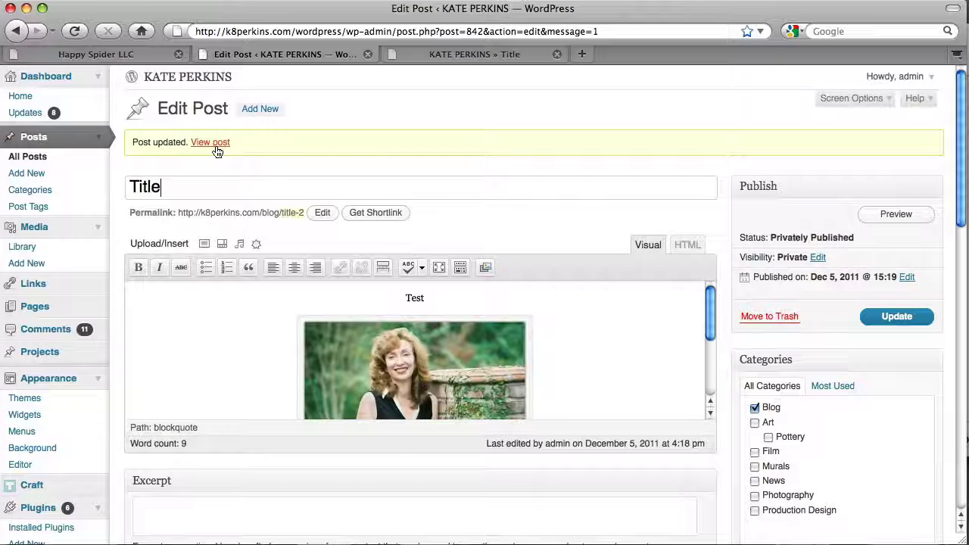
{"action": "right_click", "coordinate": [216, 151]}
{"action": "left_click", "coordinate": [250, 171]}
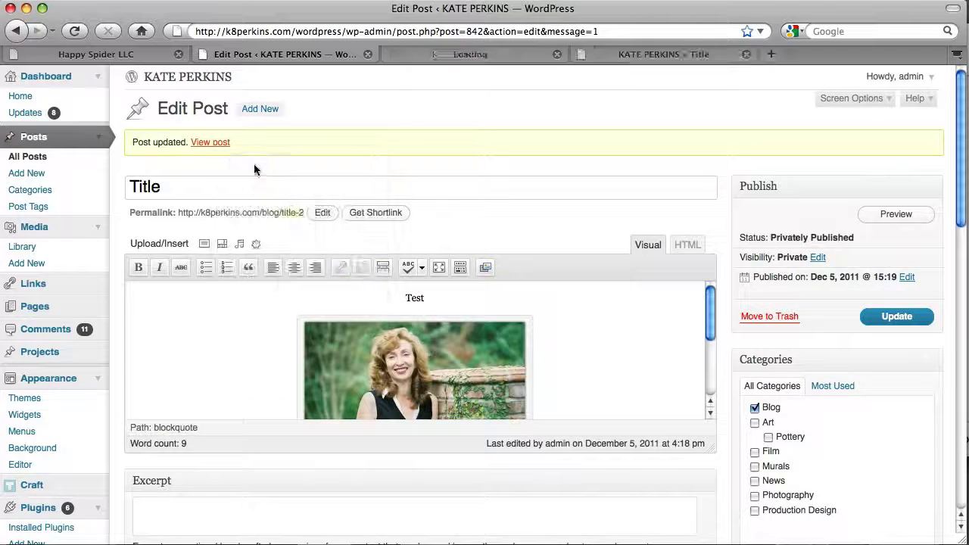
- Check the captioned photo on the live post, then go to the Pages list
{"action": "left_click", "coordinate": [458, 55]}
{"action": "scroll", "coordinate": [590, 310], "scroll_direction": "down", "scroll_amount": 3}
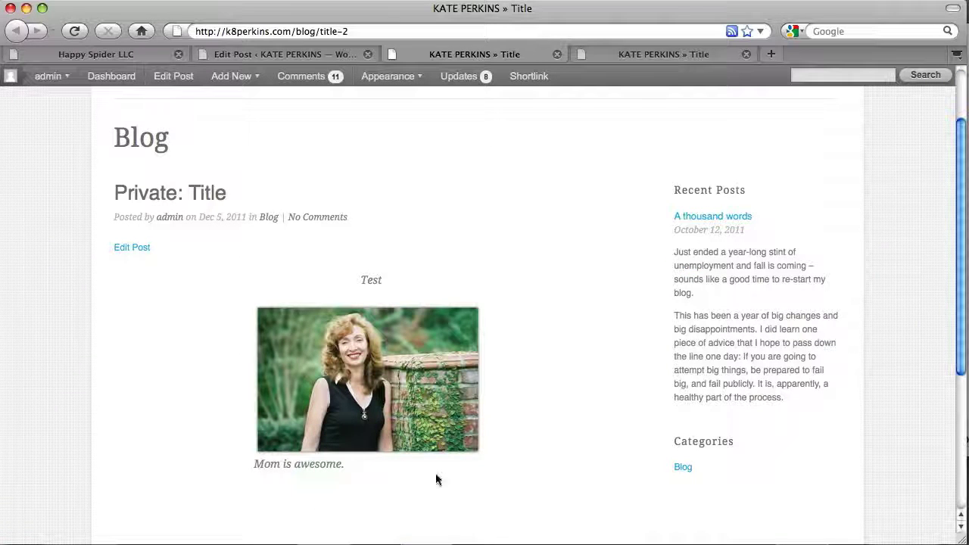
{"action": "key", "text": "ctrl+shift+Tab"}
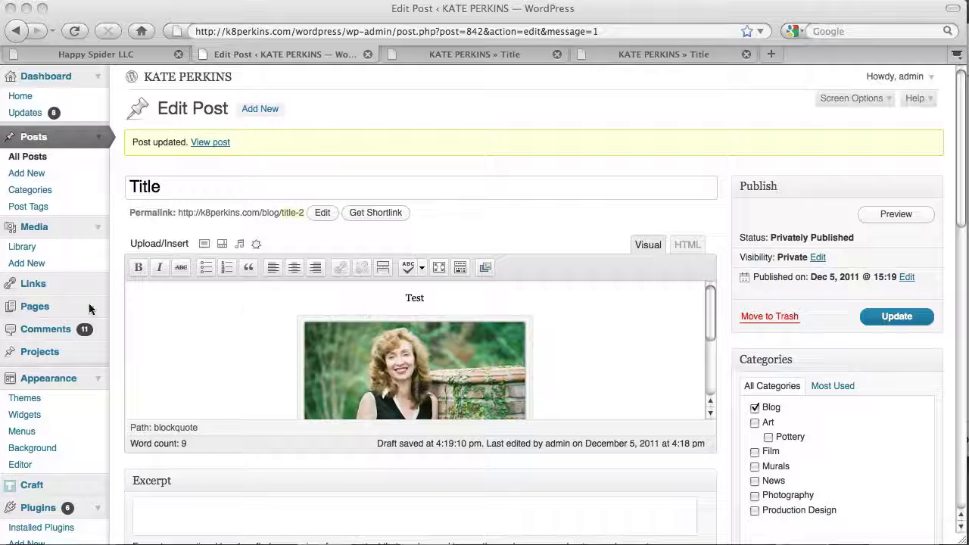
{"action": "left_click", "coordinate": [38, 307]}
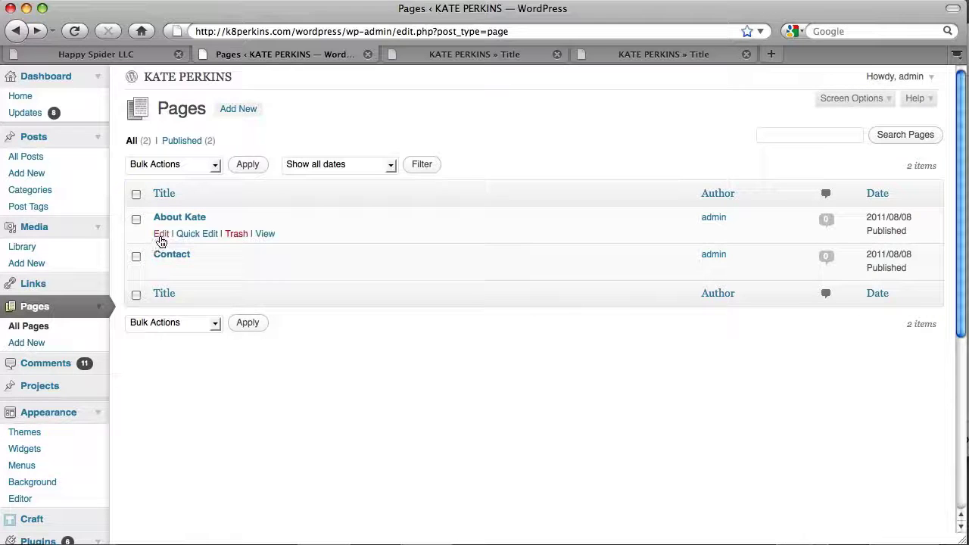
- Edit the About Kate page from the Pages list
{"action": "left_click", "coordinate": [161, 236]}
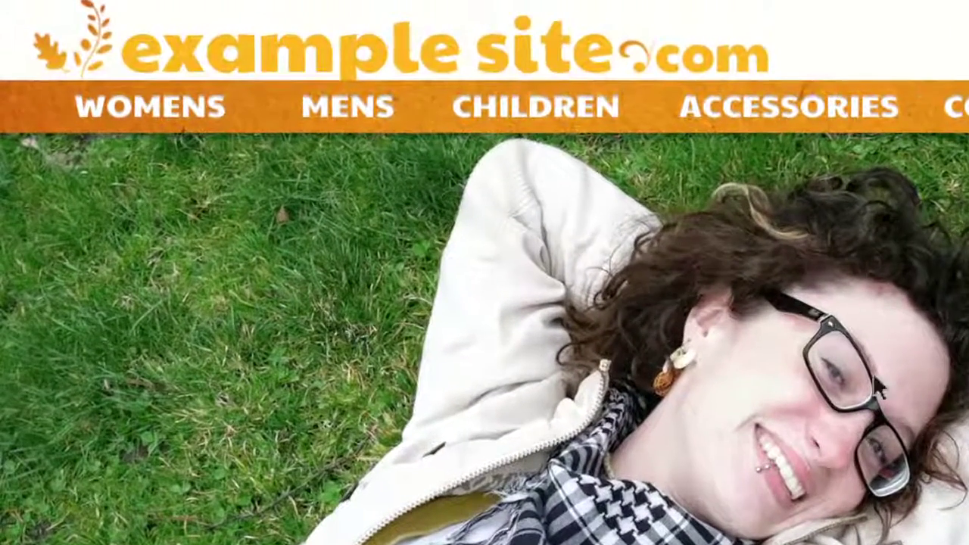
- Go to the WOMENS > SHOES category page on the demo site
{"action": "mouse_move", "coordinate": [202, 101]}
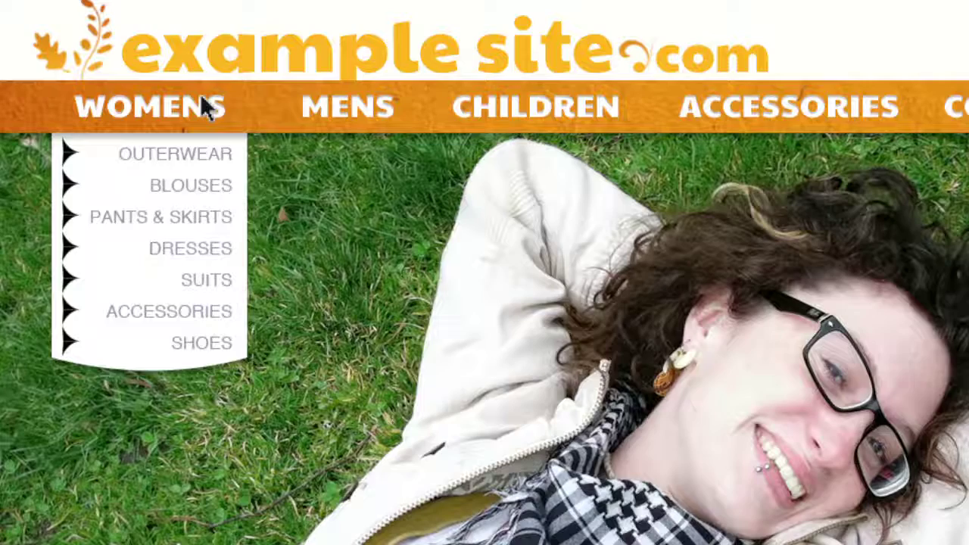
{"action": "left_click", "coordinate": [227, 341]}
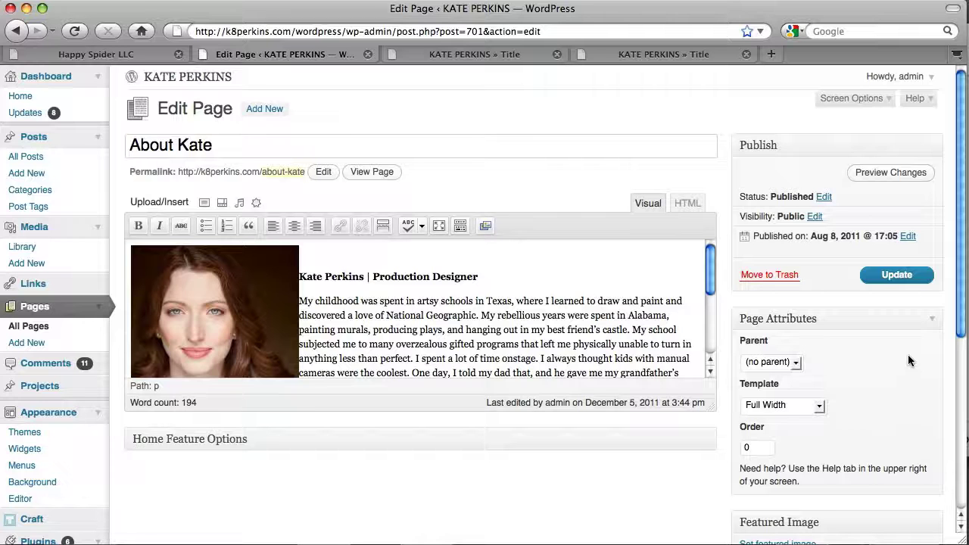
- View the live About Kate page, then return to the admin and open Comments
{"action": "left_click", "coordinate": [372, 175]}
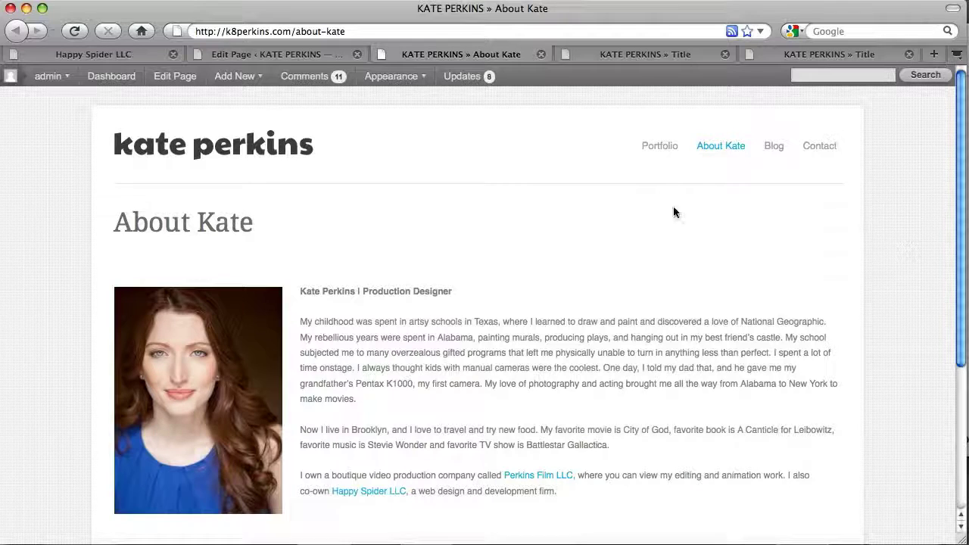
{"action": "left_click", "coordinate": [306, 54]}
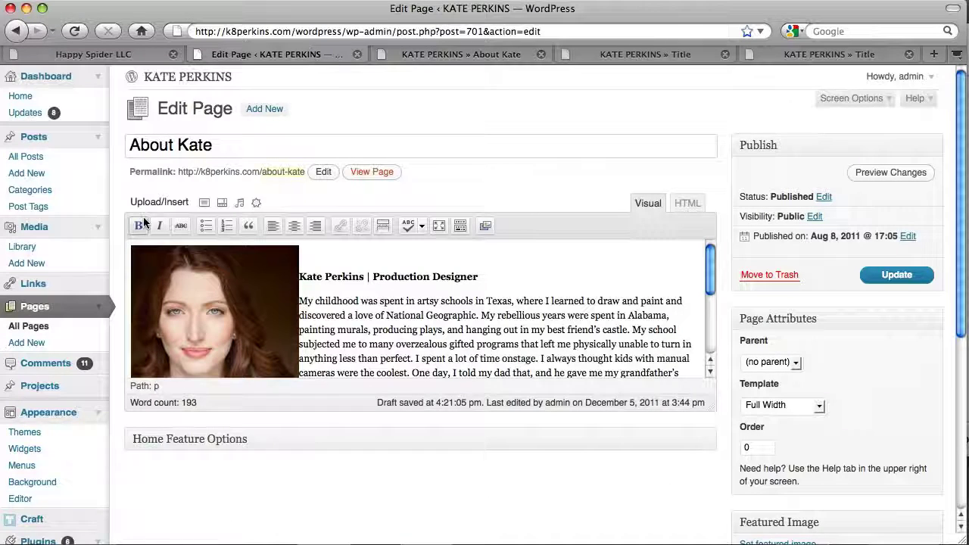
{"action": "left_click", "coordinate": [47, 364]}
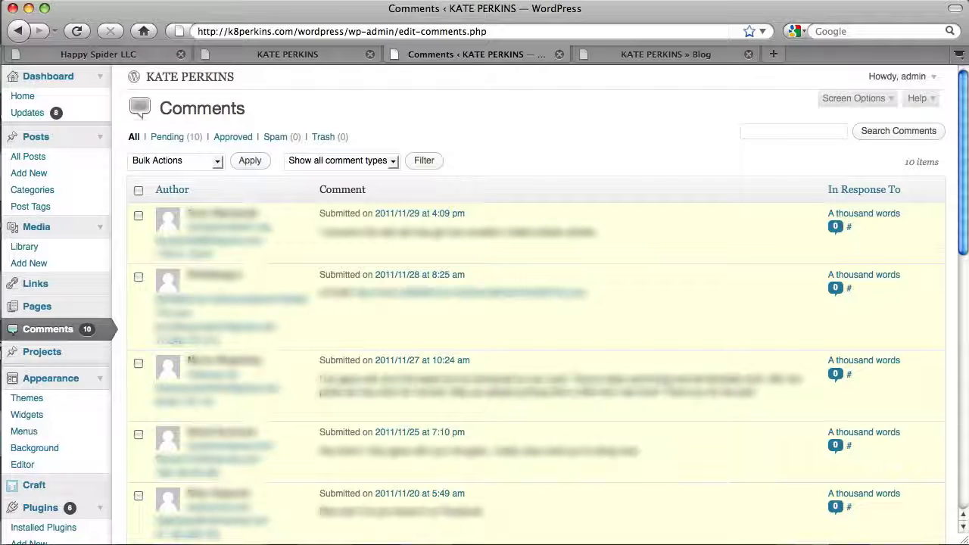
- Go to Appearance > Themes, where Craft 1.0.5 by Theme Trust is the current theme
{"action": "left_click", "coordinate": [61, 382]}
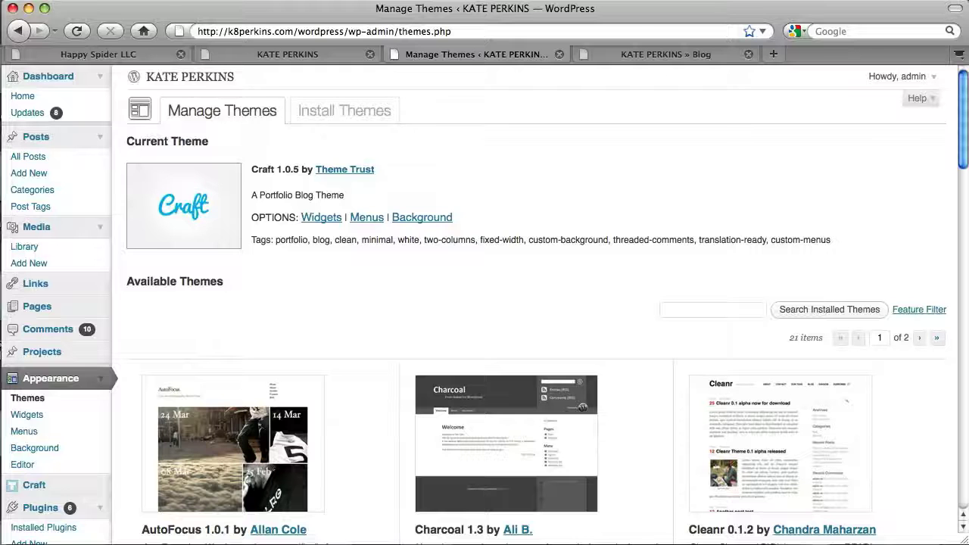
- Open the Users list and review its two Administrator accounts and their post counts
{"action": "scroll", "coordinate": [122, 389], "scroll_direction": "down", "scroll_amount": 3}
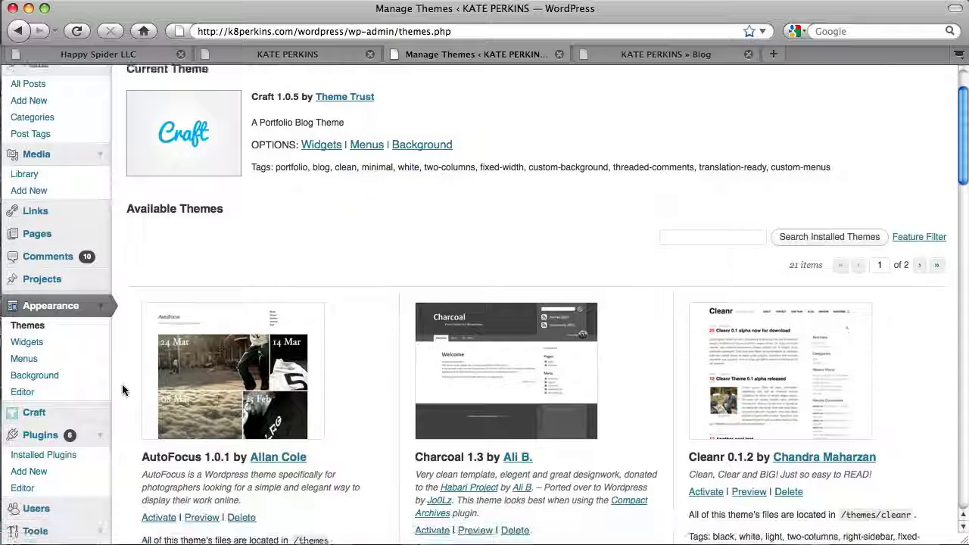
{"action": "scroll", "coordinate": [123, 389], "scroll_direction": "down", "scroll_amount": 1}
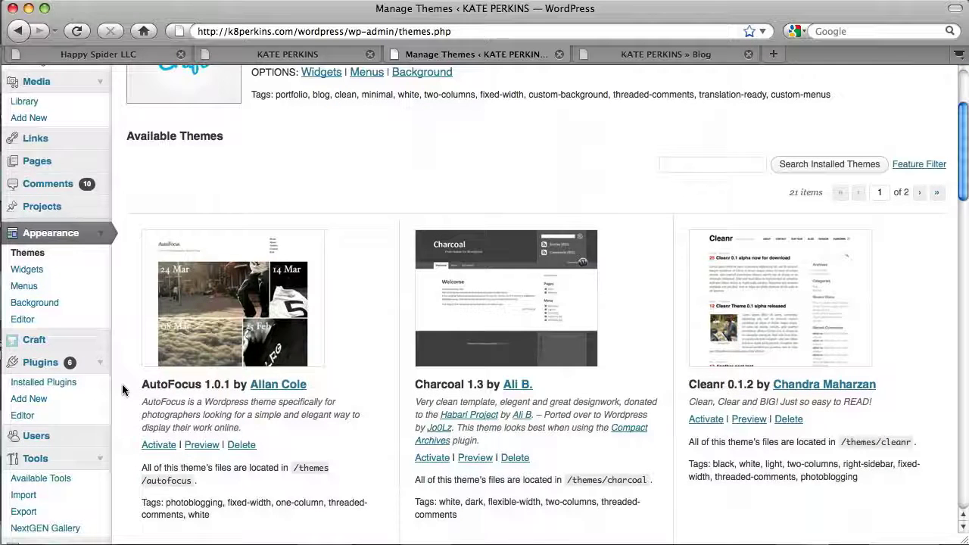
{"action": "left_click", "coordinate": [50, 438]}
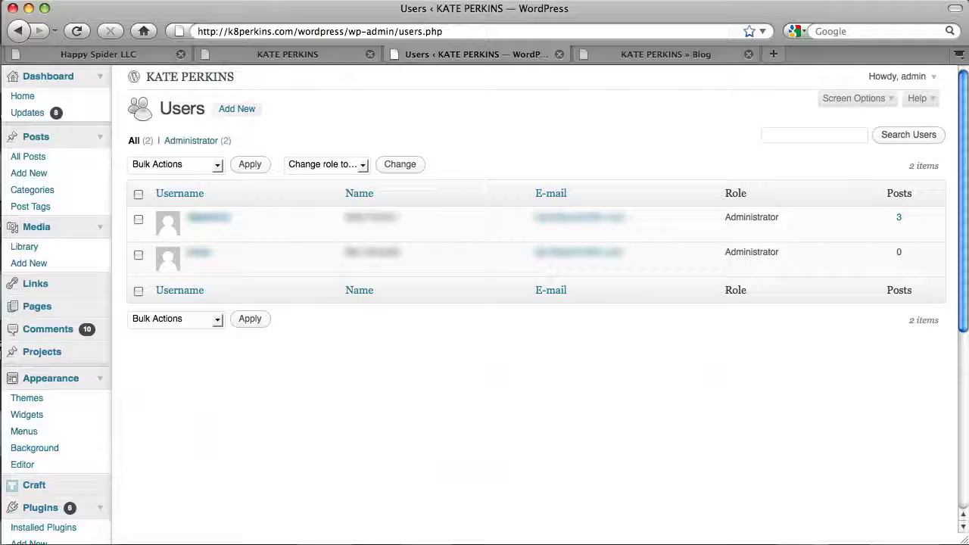
{"action": "scroll", "coordinate": [139, 452], "scroll_direction": "down", "scroll_amount": 3}
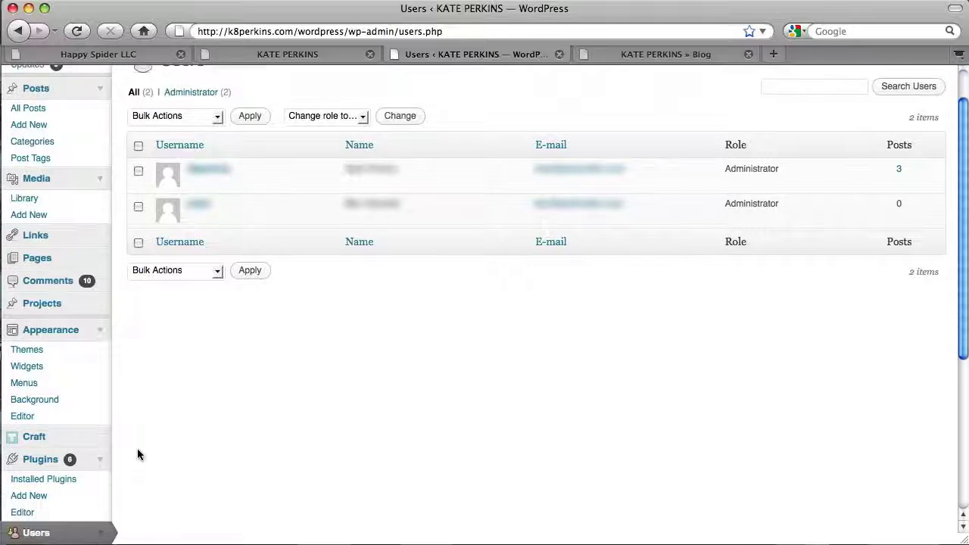
{"action": "scroll", "coordinate": [138, 453], "scroll_direction": "down", "scroll_amount": 10}
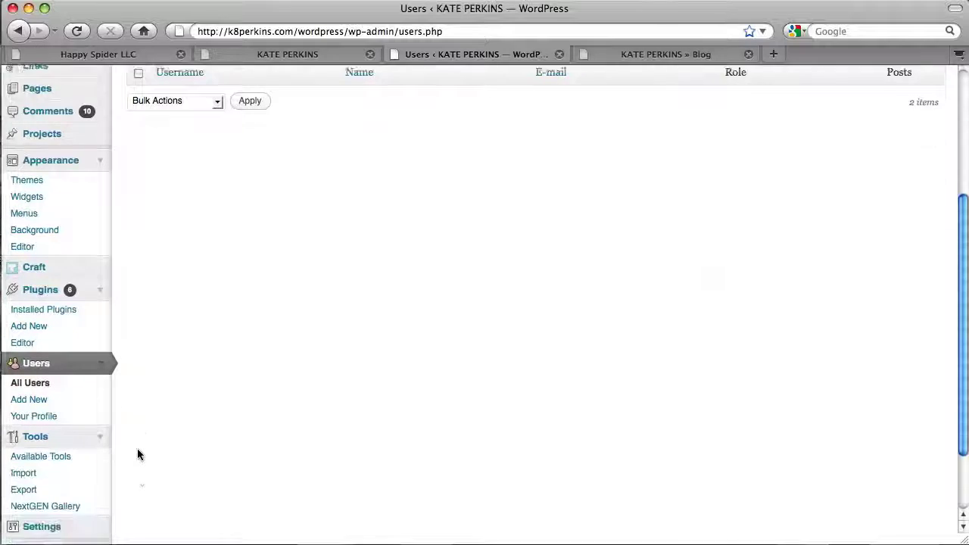
{"action": "scroll", "coordinate": [137, 454], "scroll_direction": "down", "scroll_amount": 1}
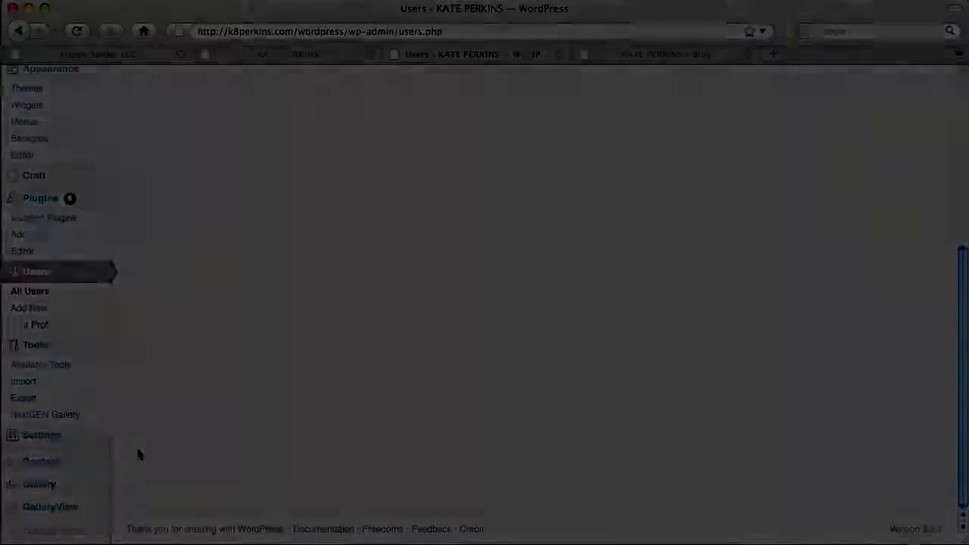